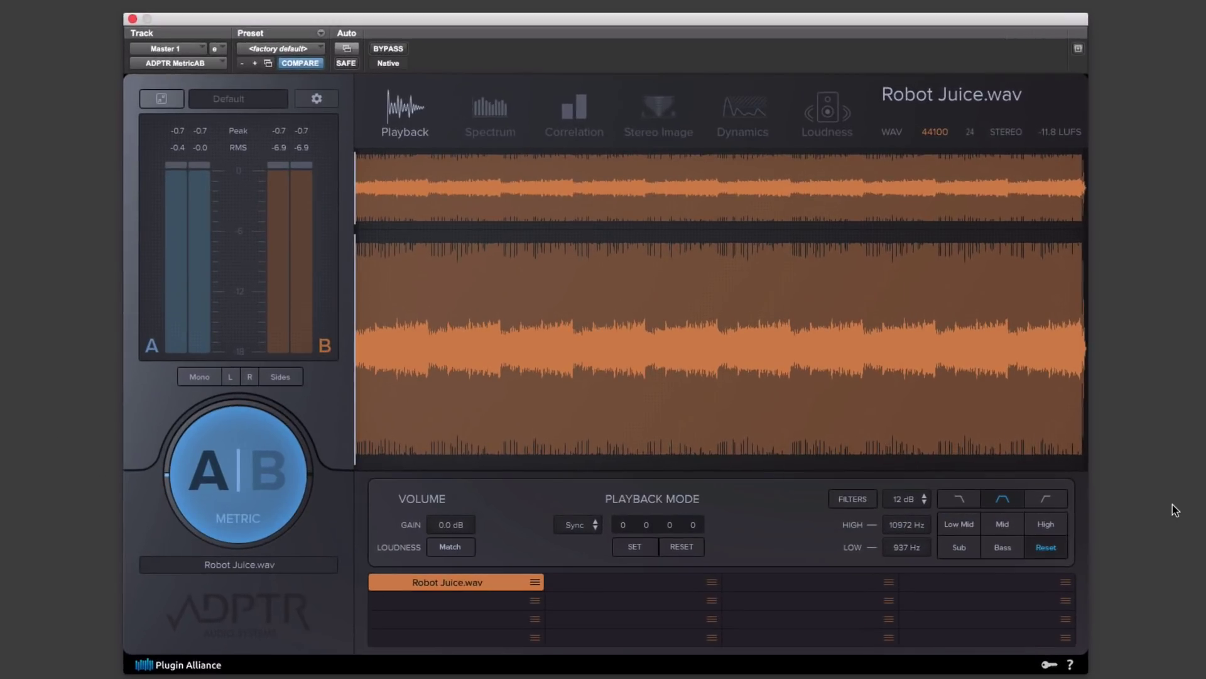
Look through the Spectrum, Correlation, Dynamics, Loudness and Stereo Image views and return to the Playback view.
{"action": "left_click", "coordinate": [486, 112]}
{"action": "left_click", "coordinate": [580, 115]}
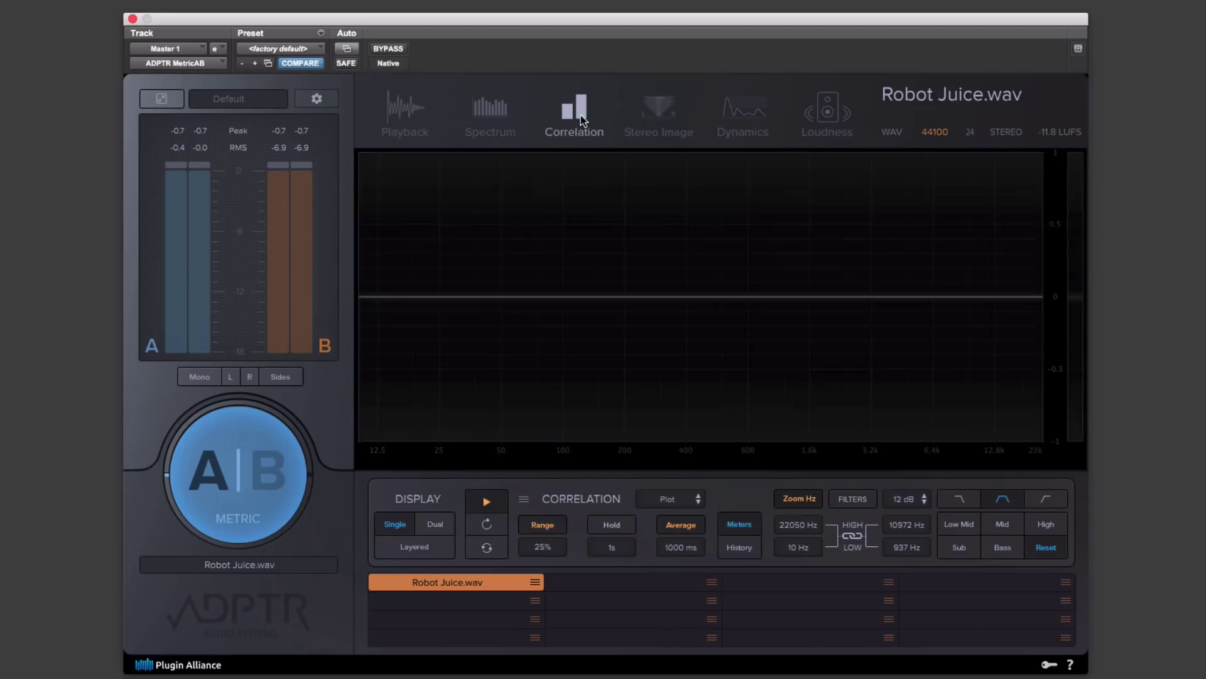
{"action": "left_click", "coordinate": [739, 116]}
{"action": "left_click", "coordinate": [822, 120]}
{"action": "left_click", "coordinate": [674, 112]}
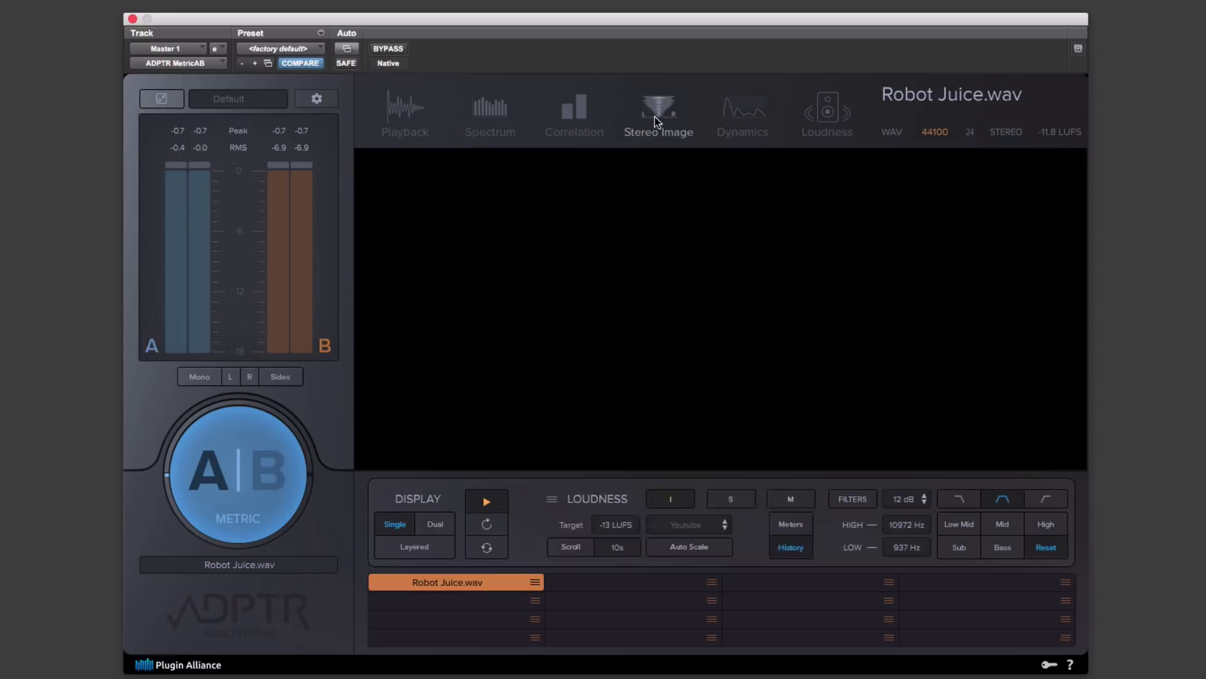
{"action": "left_click", "coordinate": [425, 114]}
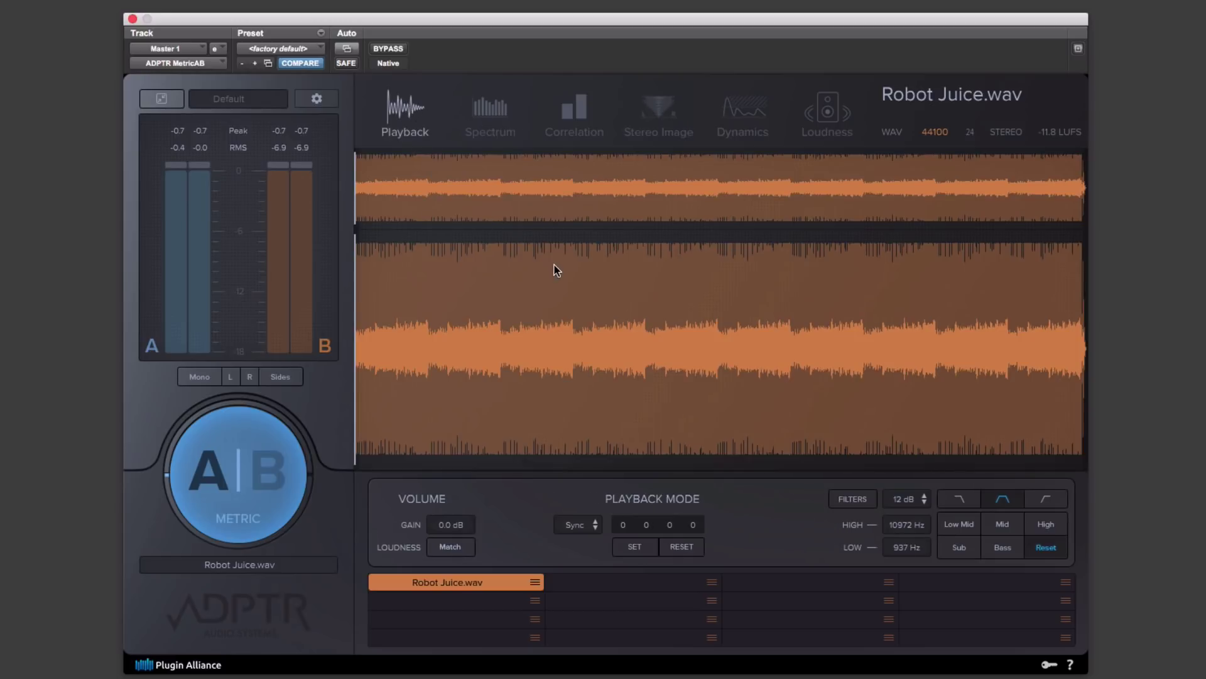
Switch repeatedly between mix A and reference B, ending on mix A.
{"action": "left_click", "coordinate": [232, 473]}
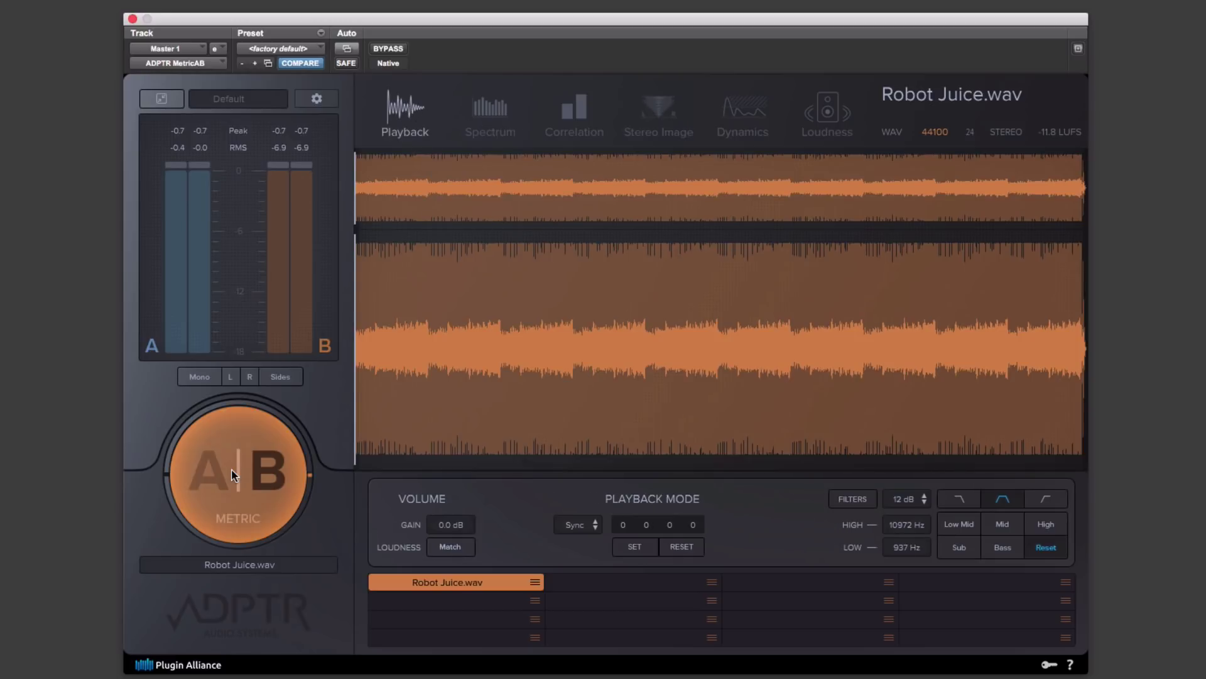
{"action": "left_click", "coordinate": [231, 472]}
{"action": "left_click", "coordinate": [231, 472]}
{"action": "left_click", "coordinate": [231, 472]}
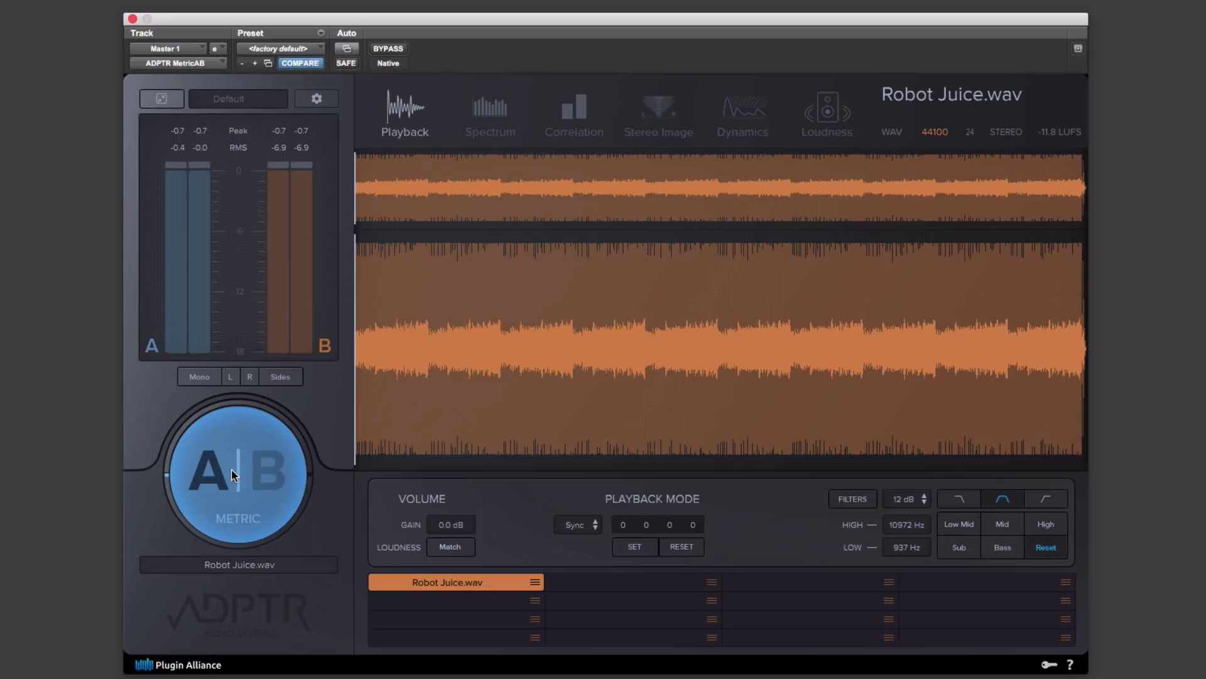
{"action": "left_click", "coordinate": [232, 470]}
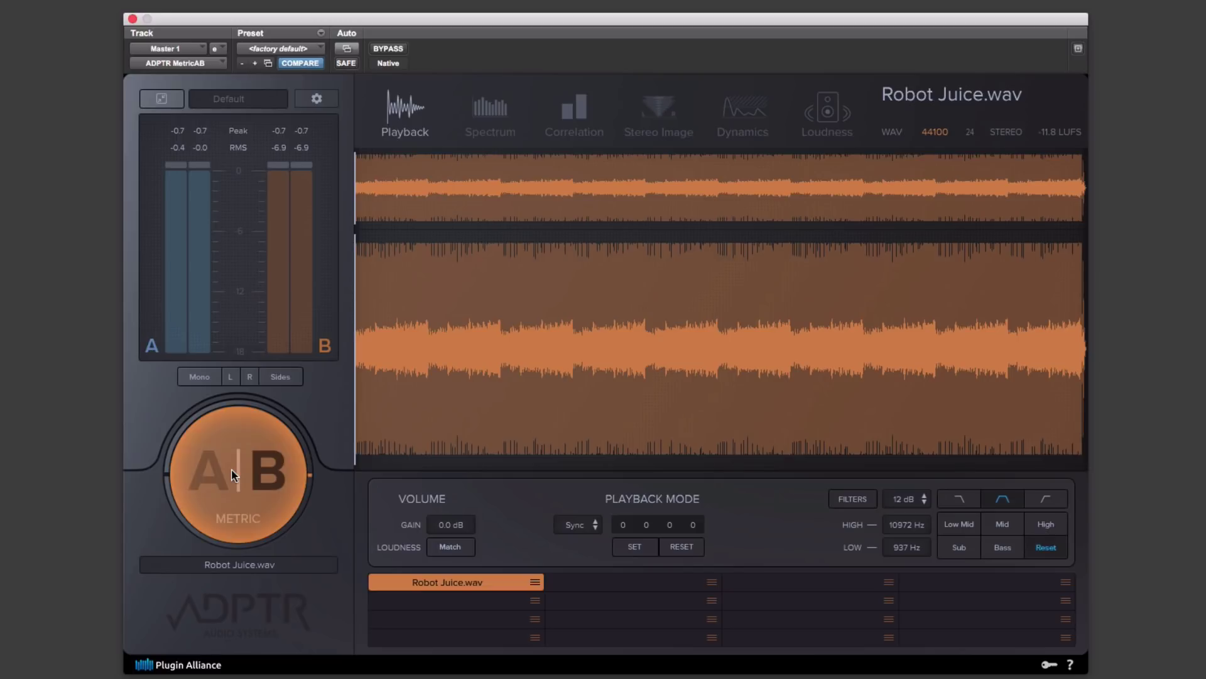
{"action": "left_click", "coordinate": [231, 470]}
{"action": "left_click", "coordinate": [231, 473]}
{"action": "left_click", "coordinate": [231, 473]}
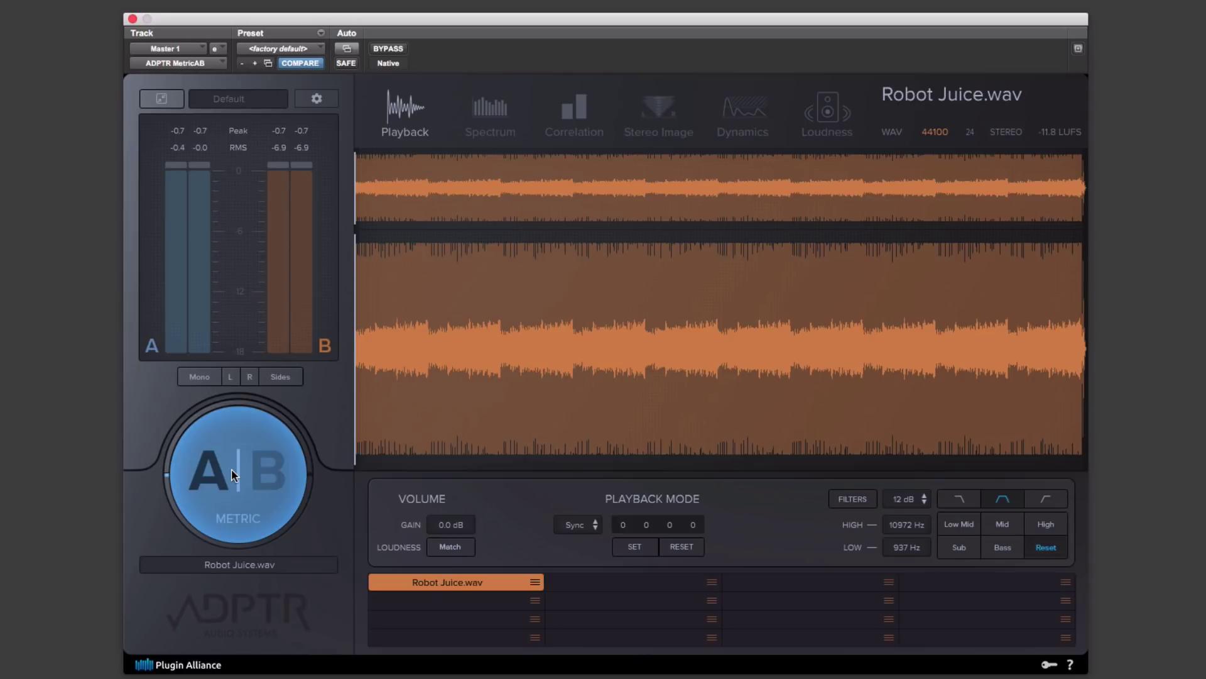
Switch to the References folder in Finder and load the five selected WAV files into the empty reference slots beside Robot Juice.wav.
{"action": "key", "text": "super+Tab"}
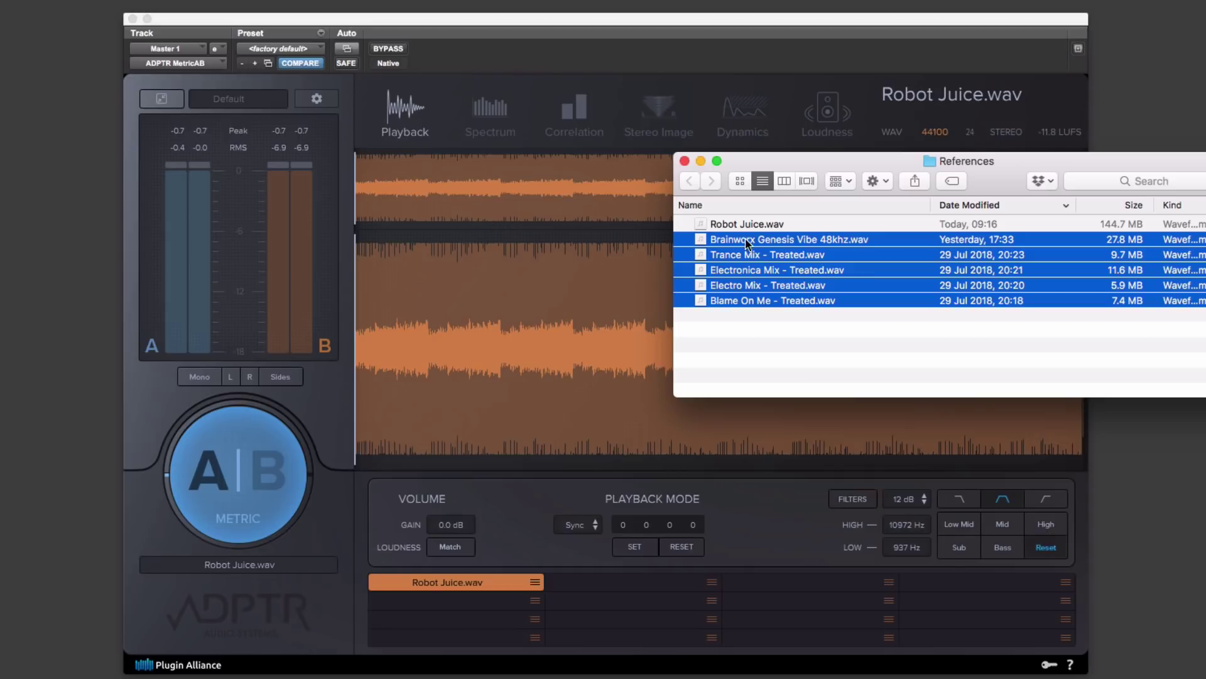
{"action": "left_click_drag", "start_coordinate": [748, 244], "coordinate": [650, 575]}
{"action": "left_click", "coordinate": [679, 580]}
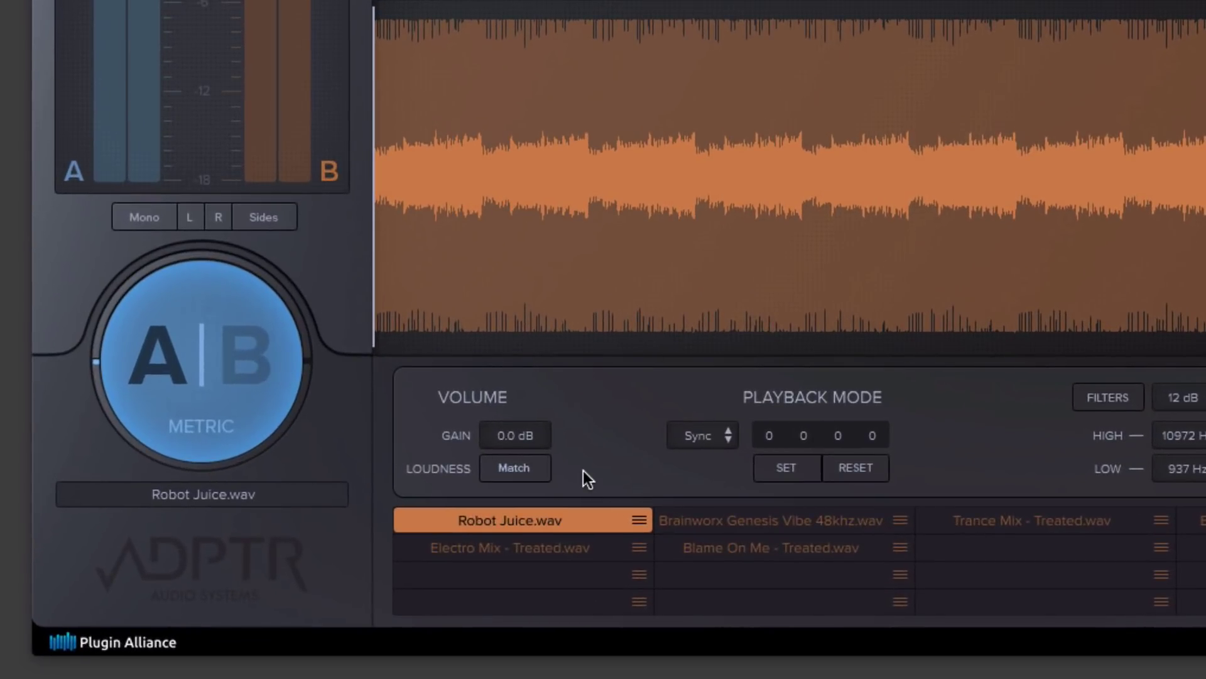
Match the loudness of Robot Juice.wav to the mix and compare A with B repeatedly during playback, ending on A.
{"action": "left_click", "coordinate": [513, 468]}
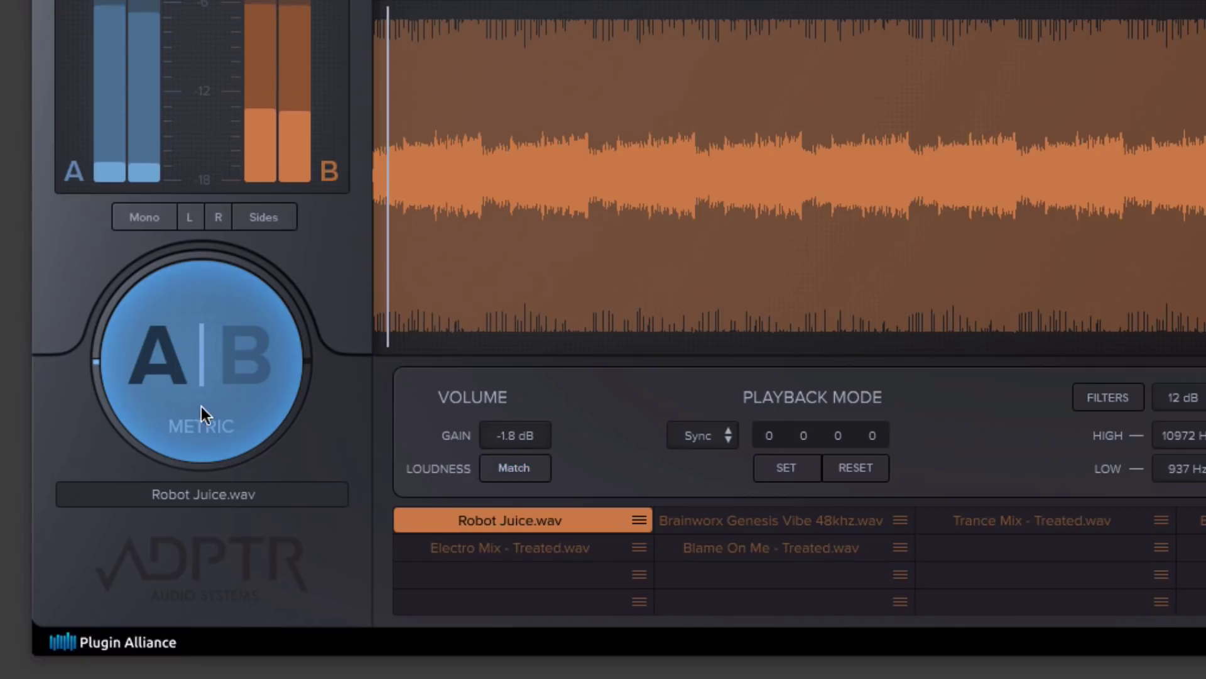
{"action": "left_click", "coordinate": [198, 355]}
{"action": "left_click", "coordinate": [197, 356]}
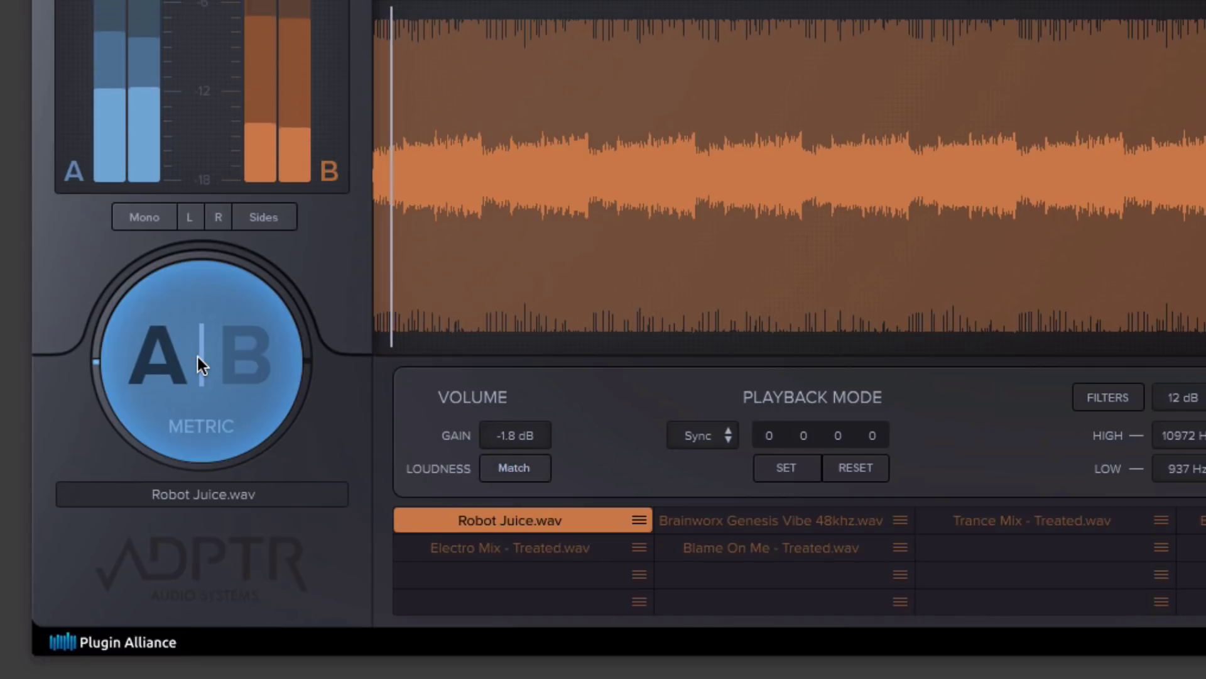
{"action": "left_click", "coordinate": [197, 356]}
{"action": "left_click", "coordinate": [197, 357]}
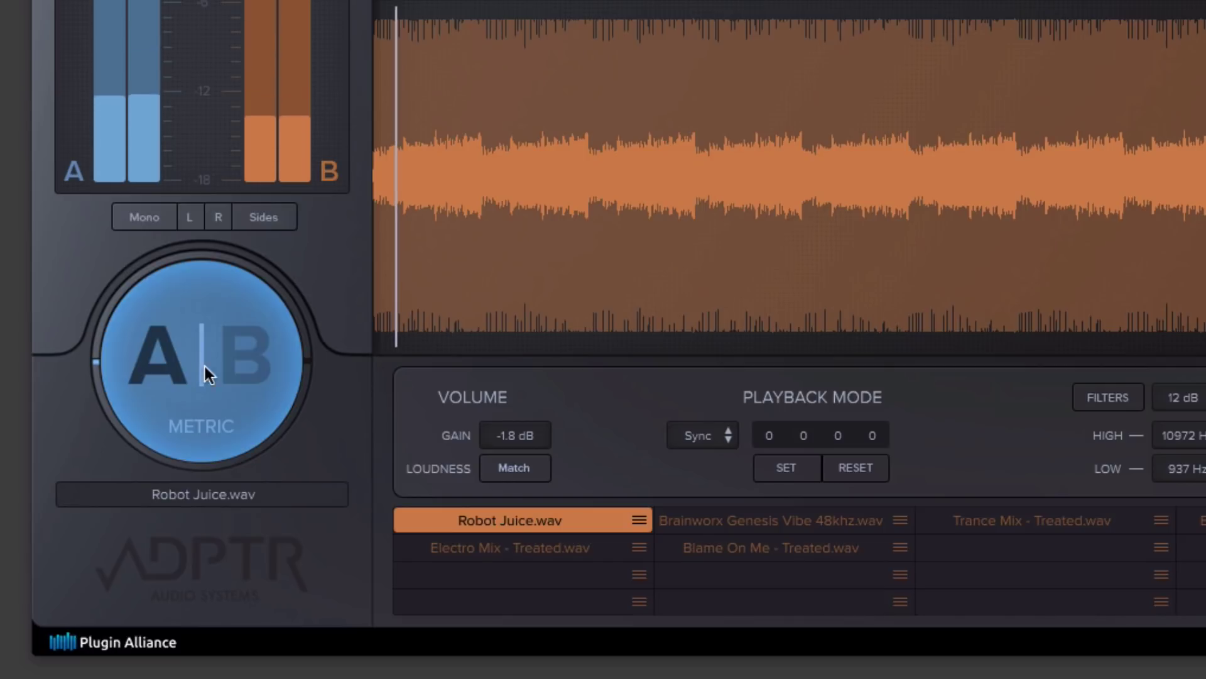
{"action": "left_click", "coordinate": [238, 409]}
{"action": "left_click", "coordinate": [236, 410]}
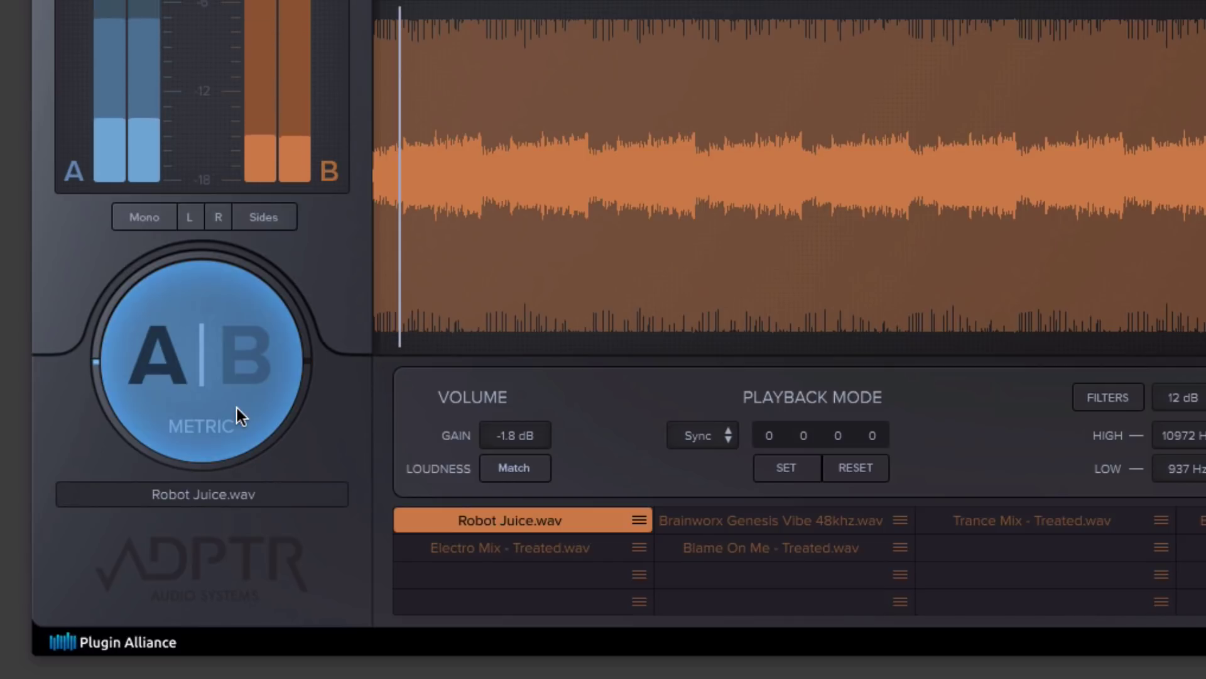
{"action": "left_click", "coordinate": [236, 409]}
{"action": "left_click", "coordinate": [236, 408]}
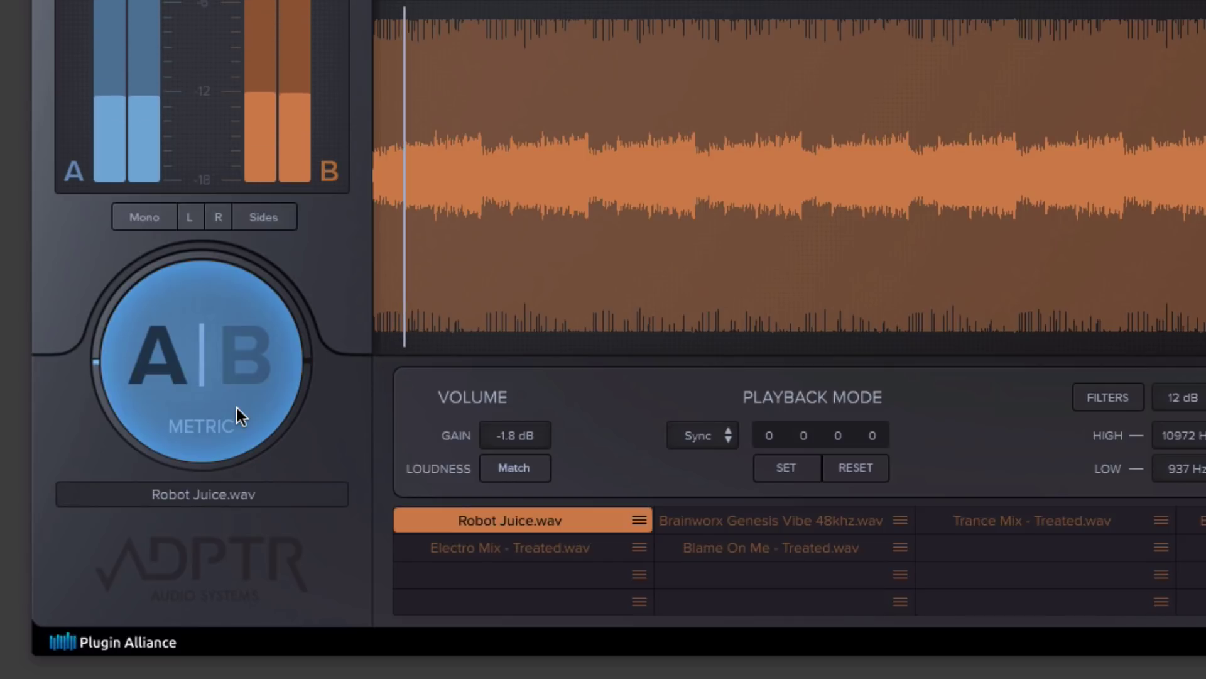
{"action": "left_click", "coordinate": [236, 408]}
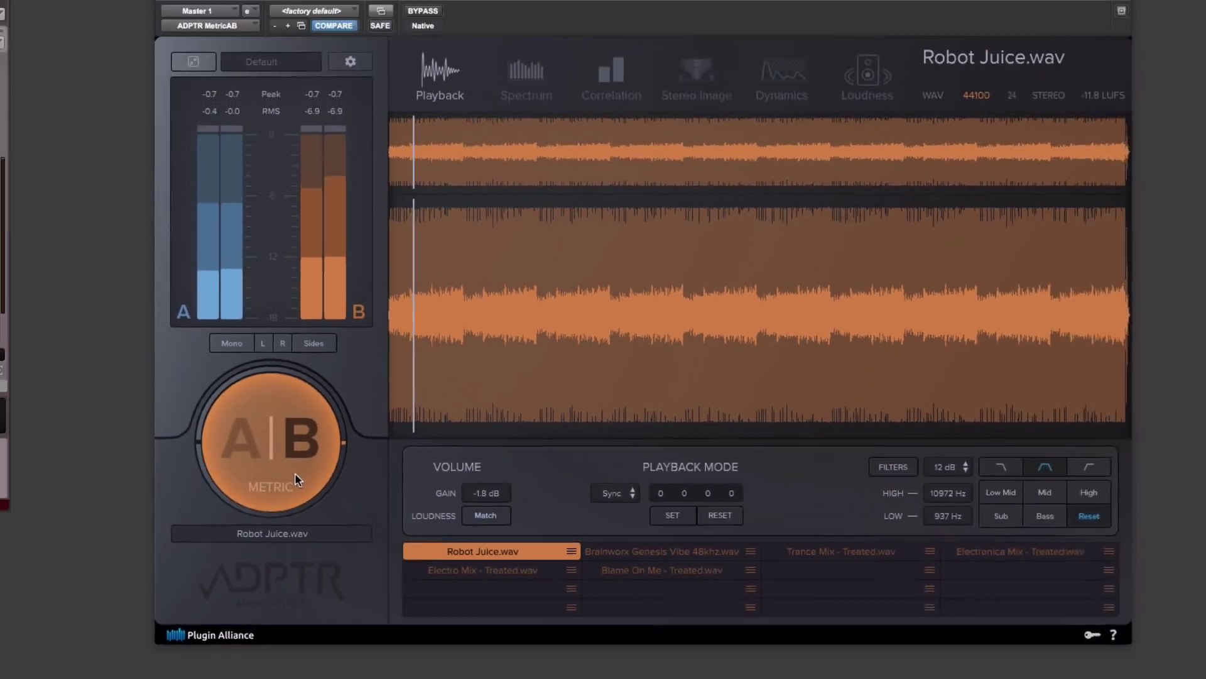
{"action": "left_click", "coordinate": [295, 474]}
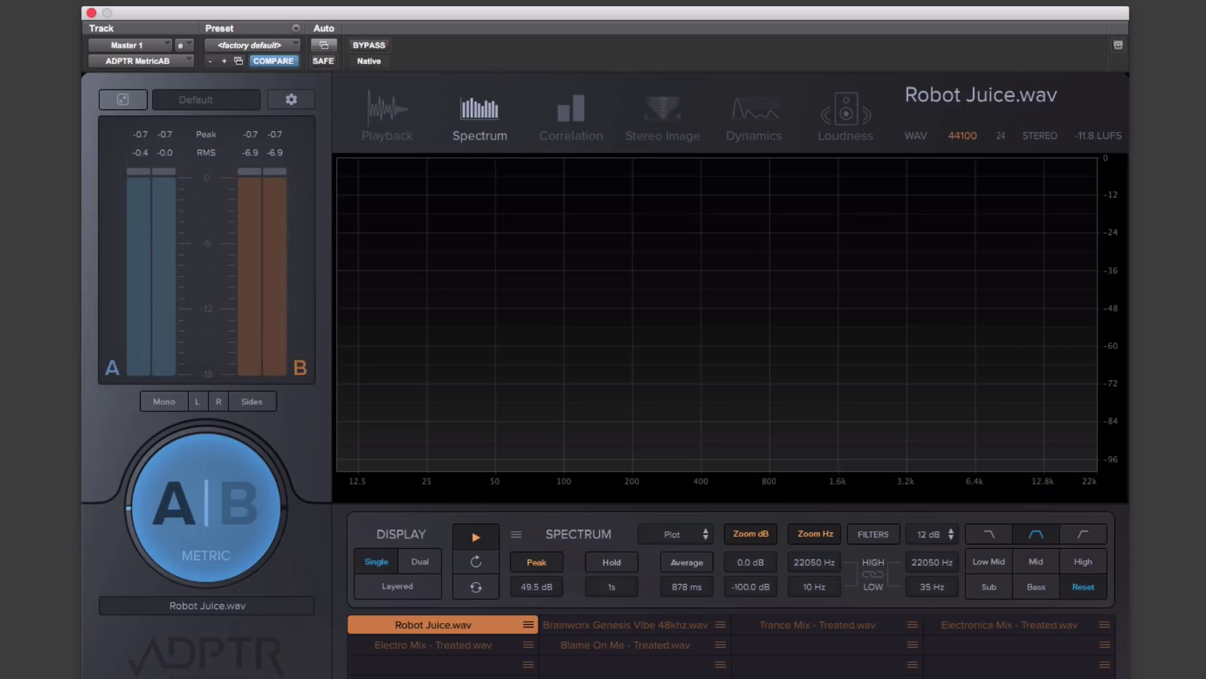
Start playback with the Spectrum view open and turn on the averaged curve alongside the peak curve.
{"action": "key", "text": "space"}
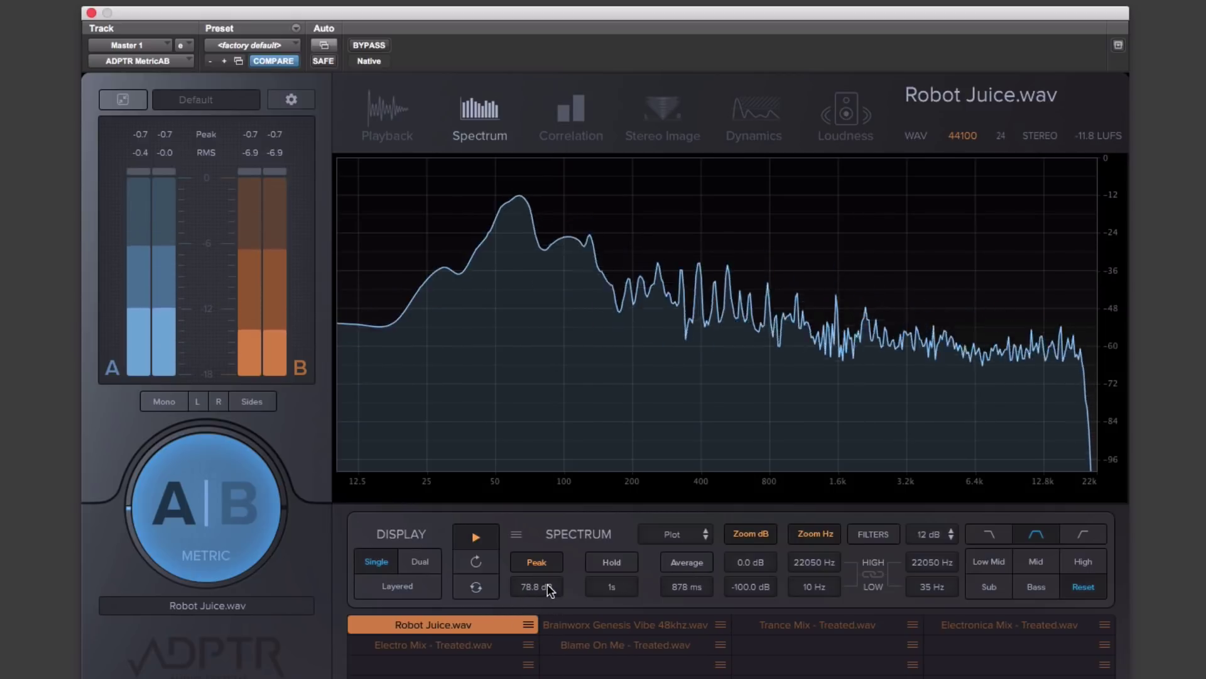
{"action": "left_click", "coordinate": [685, 562]}
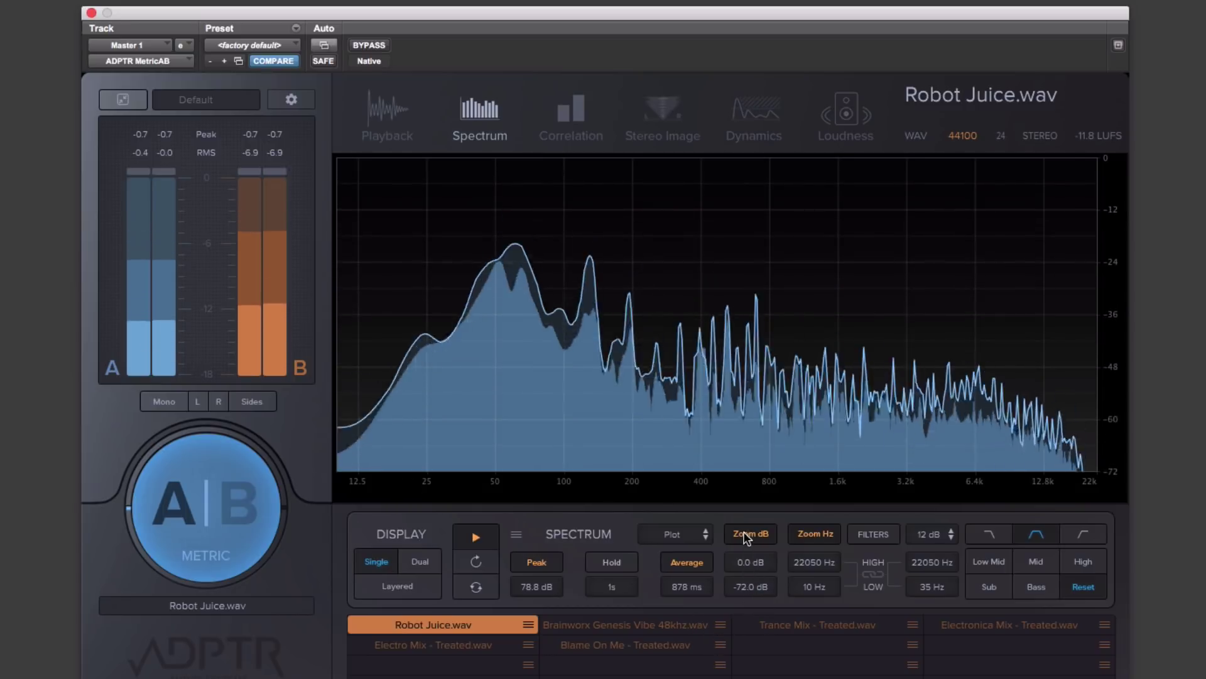
Enable the filters and link their high and low limits to the spectrum's frequency zoom range.
{"action": "left_click", "coordinate": [872, 534]}
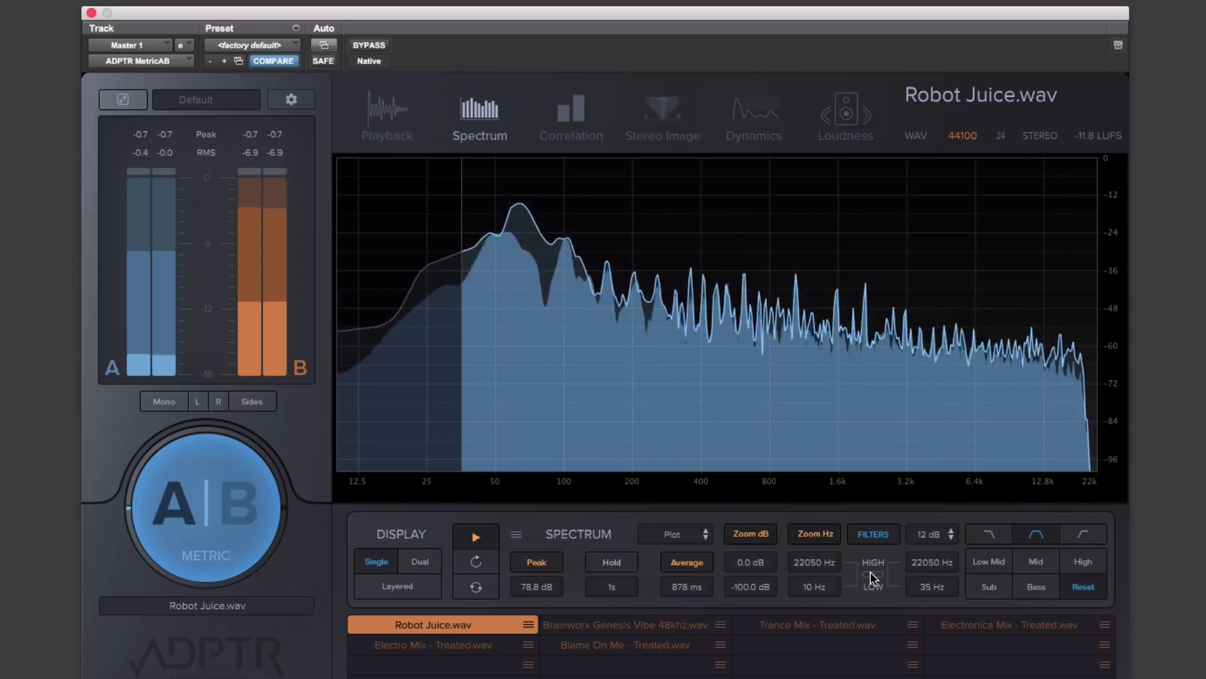
{"action": "left_click", "coordinate": [871, 574]}
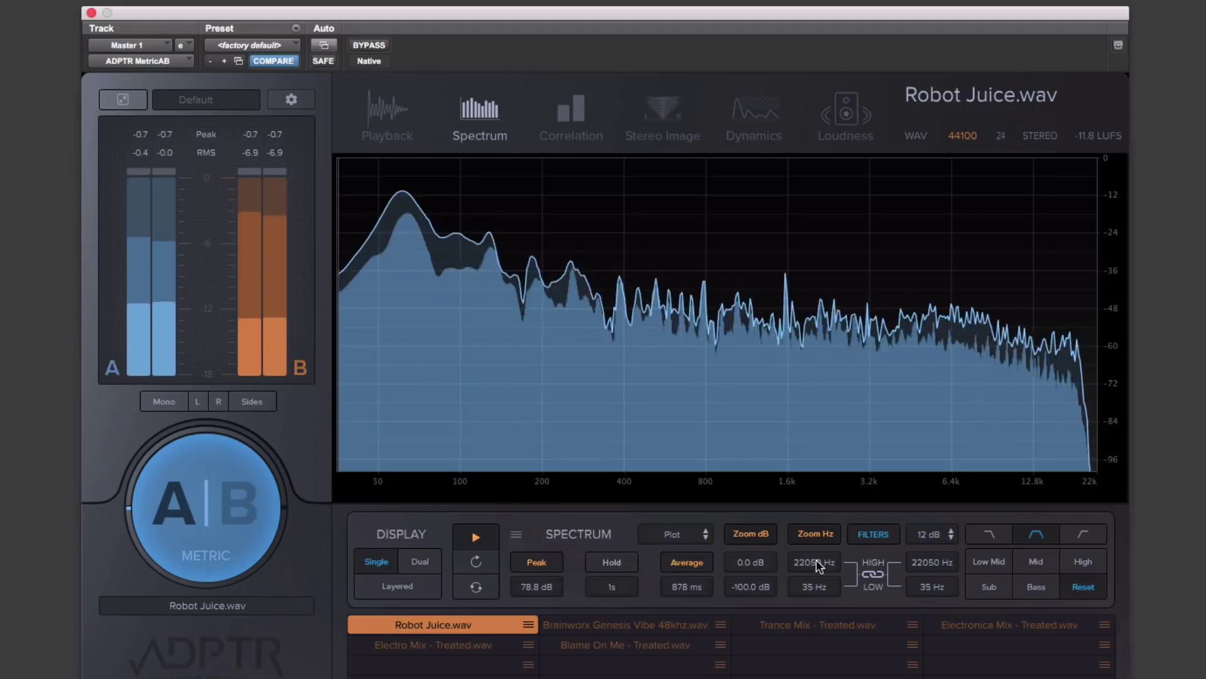
{"action": "mouse_move", "coordinate": [816, 559]}
{"action": "left_mouse_down"}
{"action": "mouse_move", "coordinate": [836, 678]}
{"action": "mouse_move", "coordinate": [829, 550]}
{"action": "left_mouse_up"}
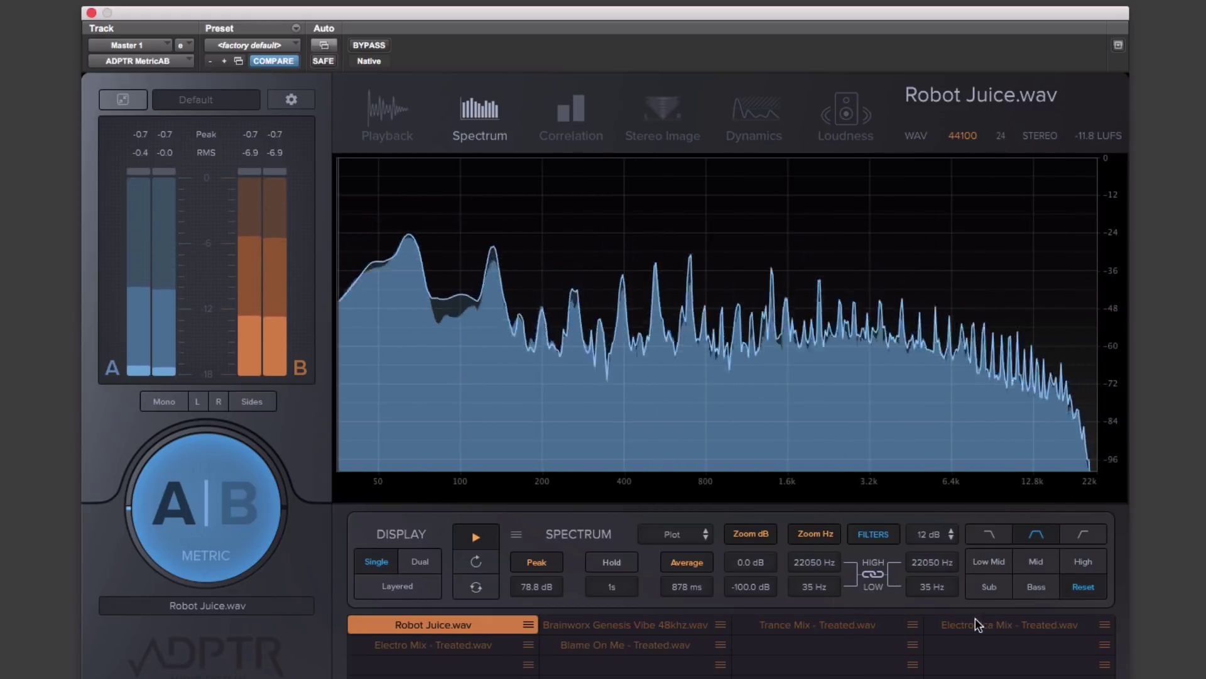
Isolate the Sub, Bass, Mid and Low Mid filter bands one after another in the spectrum, ending on Low Mid.
{"action": "left_click", "coordinate": [982, 585]}
{"action": "left_click", "coordinate": [1032, 588]}
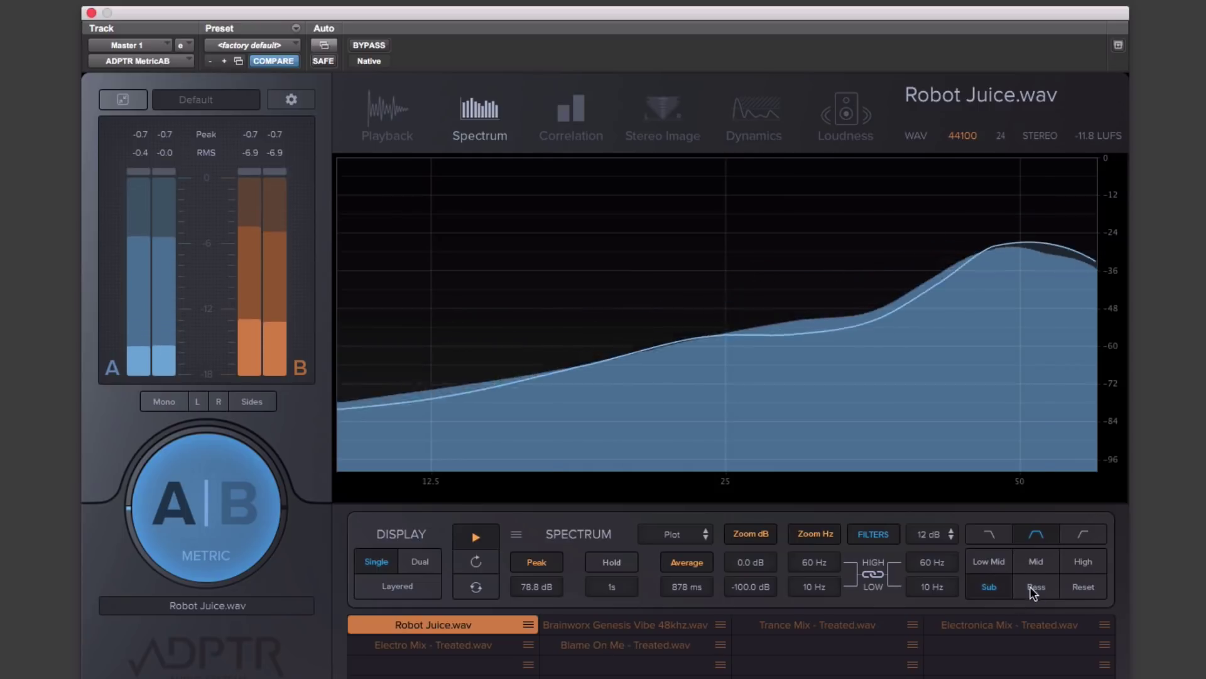
{"action": "left_click", "coordinate": [1035, 566]}
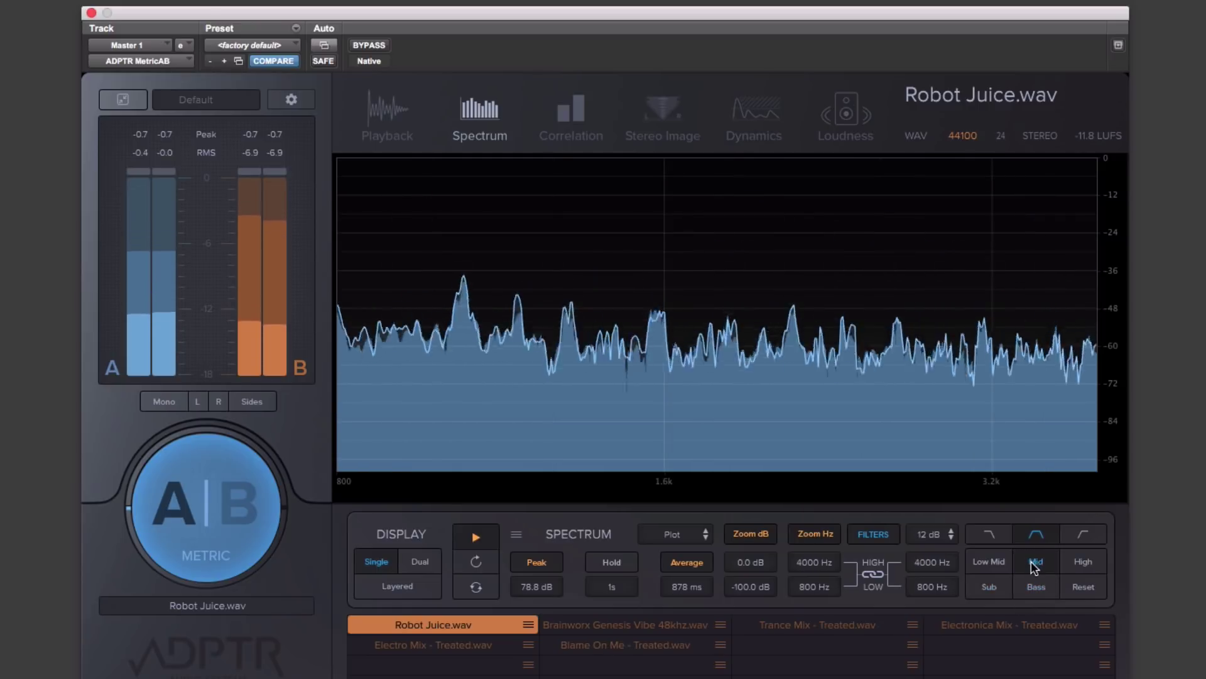
{"action": "left_click", "coordinate": [993, 565]}
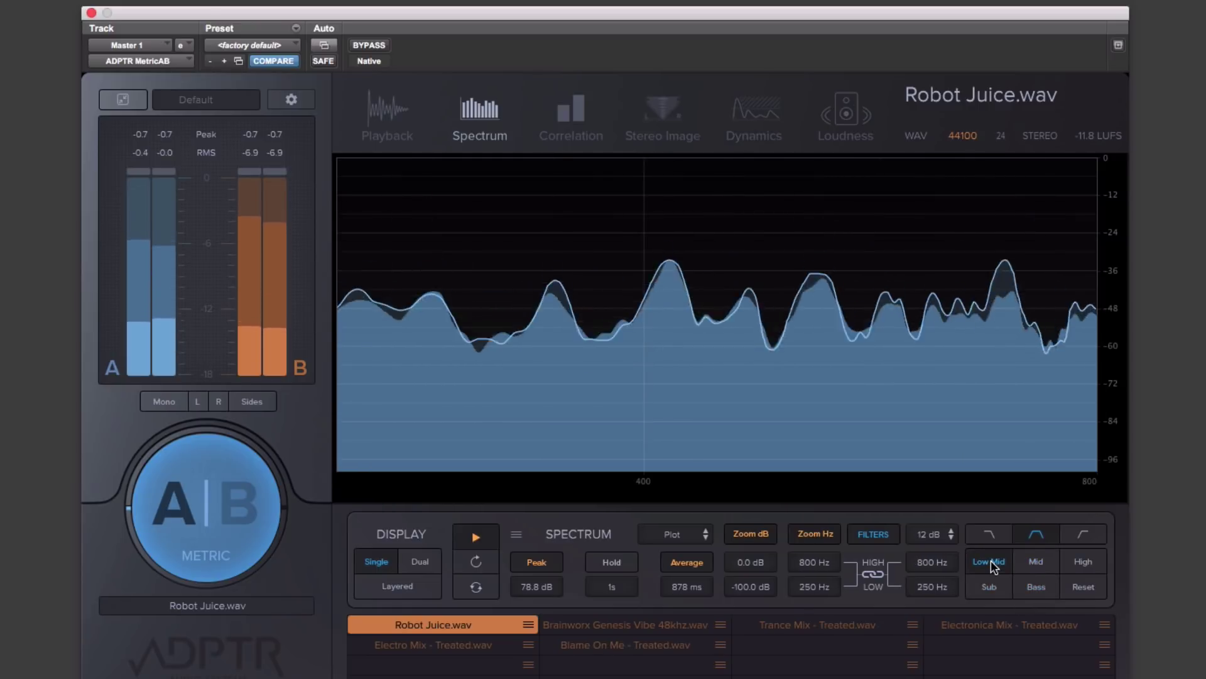
Compare the reference with the mix in the Low Mid band and reset the filter to the full frequency range.
{"action": "left_click", "coordinate": [214, 519]}
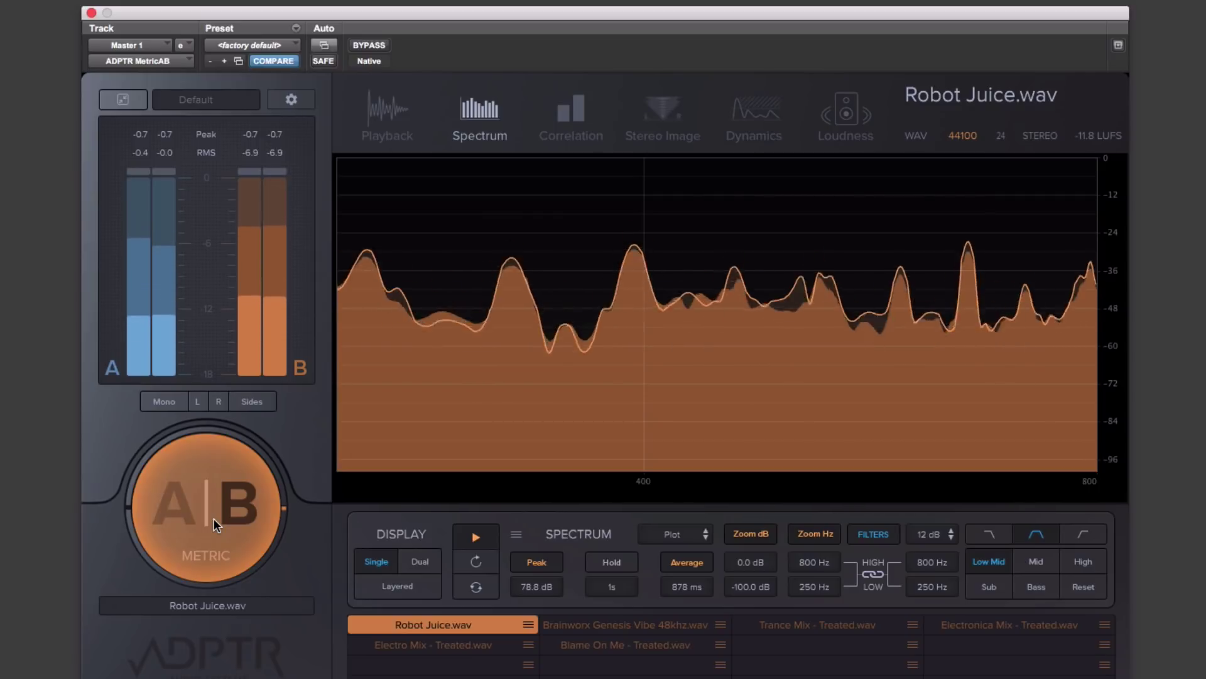
{"action": "left_click", "coordinate": [213, 518]}
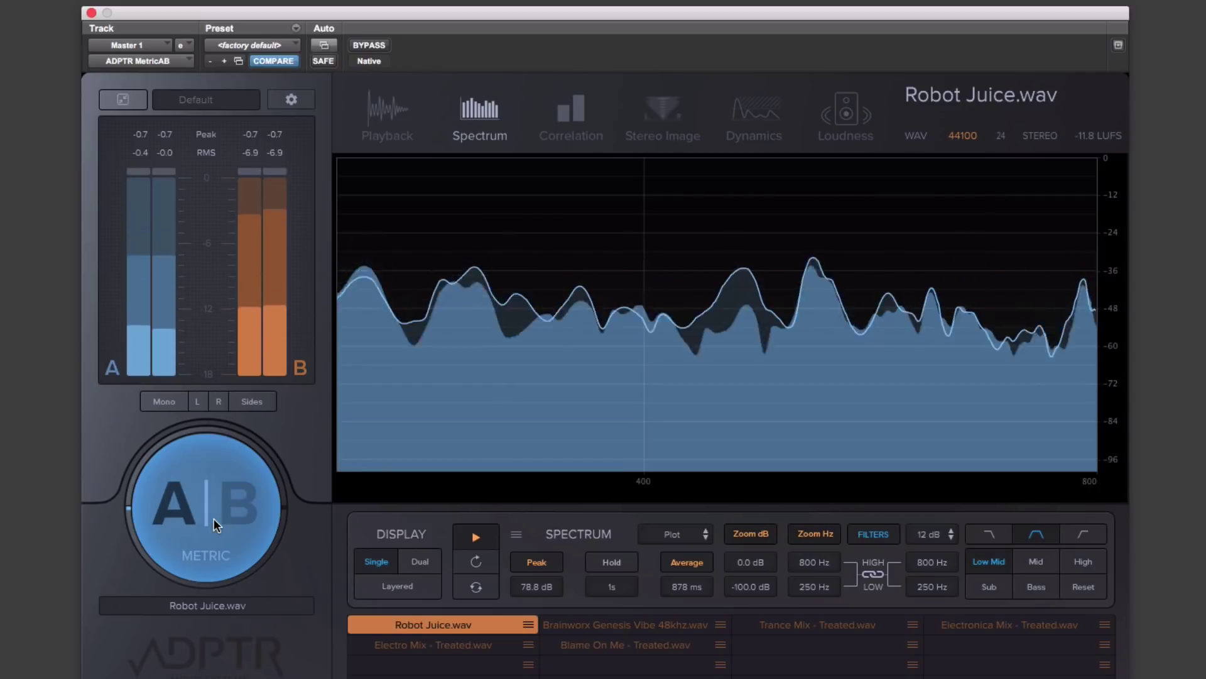
{"action": "left_click", "coordinate": [1080, 586]}
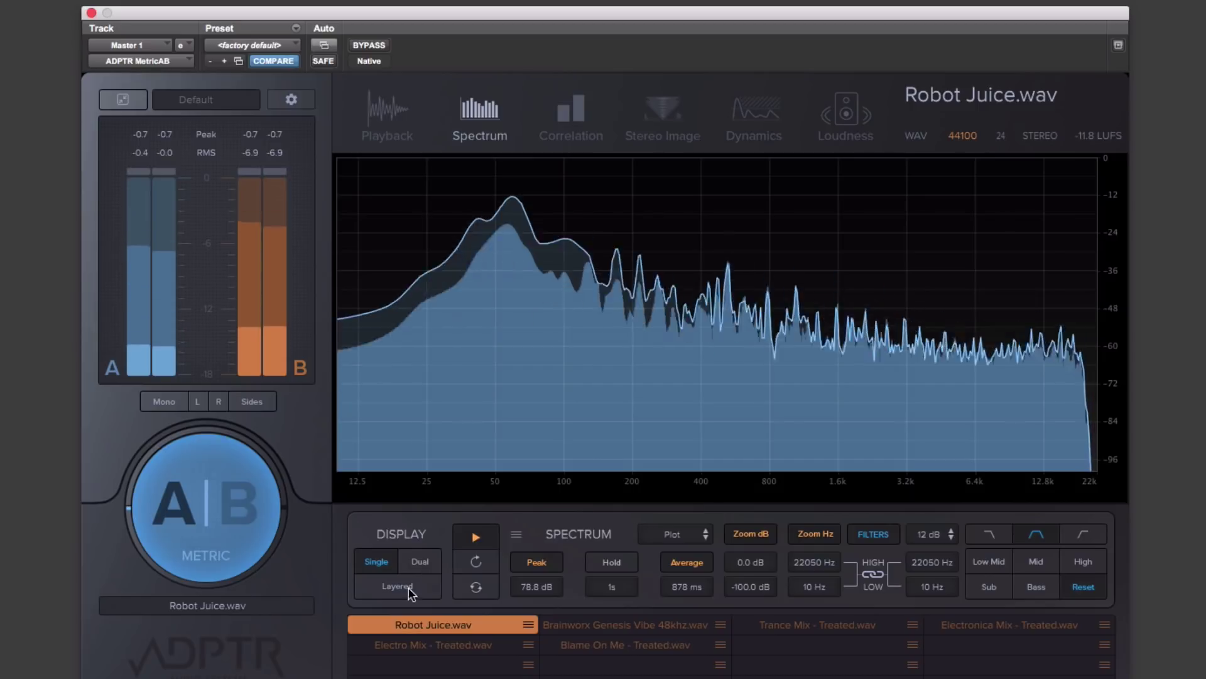
Show the mix and reference spectra in the Dual display and switch the display to Layered.
{"action": "left_click", "coordinate": [420, 561]}
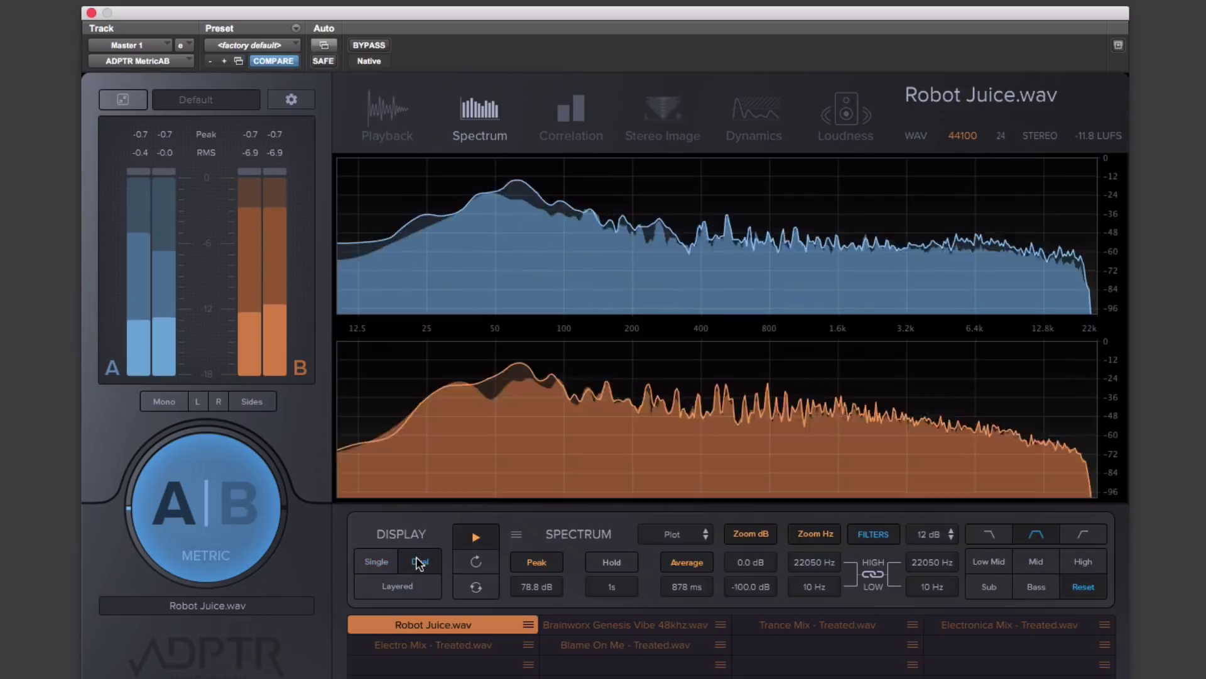
{"action": "left_click", "coordinate": [400, 586]}
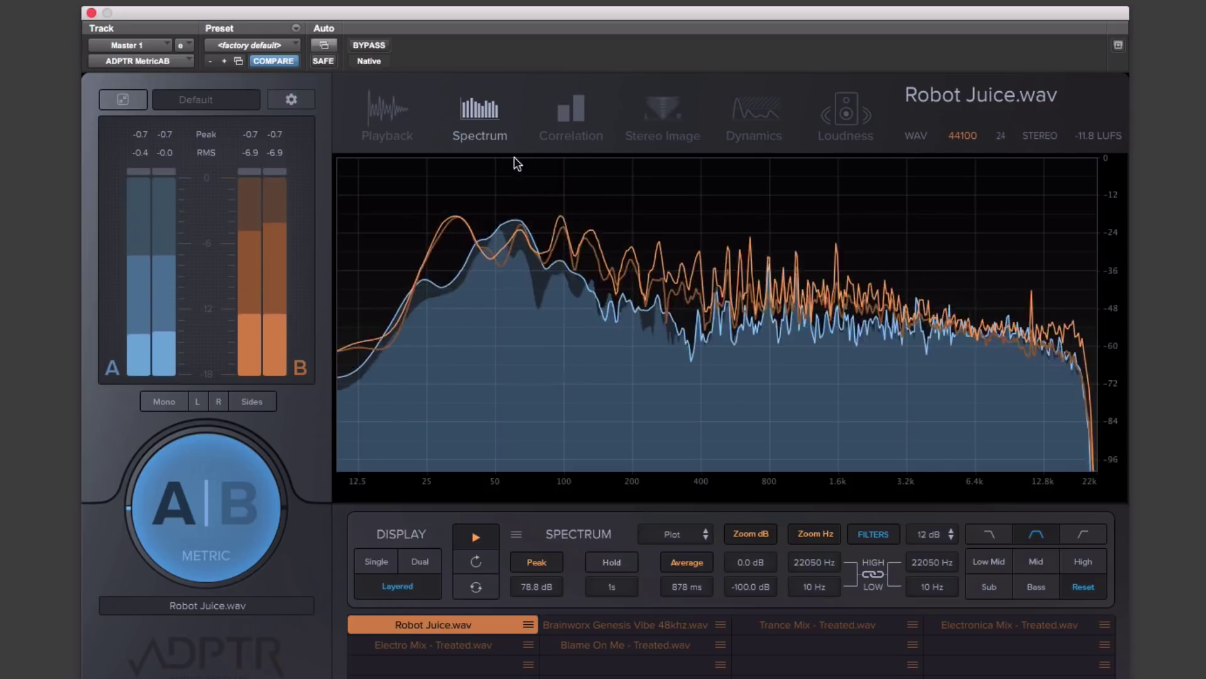
View the layered spectra as 3rd Octave bars and as Octave bars.
{"action": "left_click", "coordinate": [707, 533]}
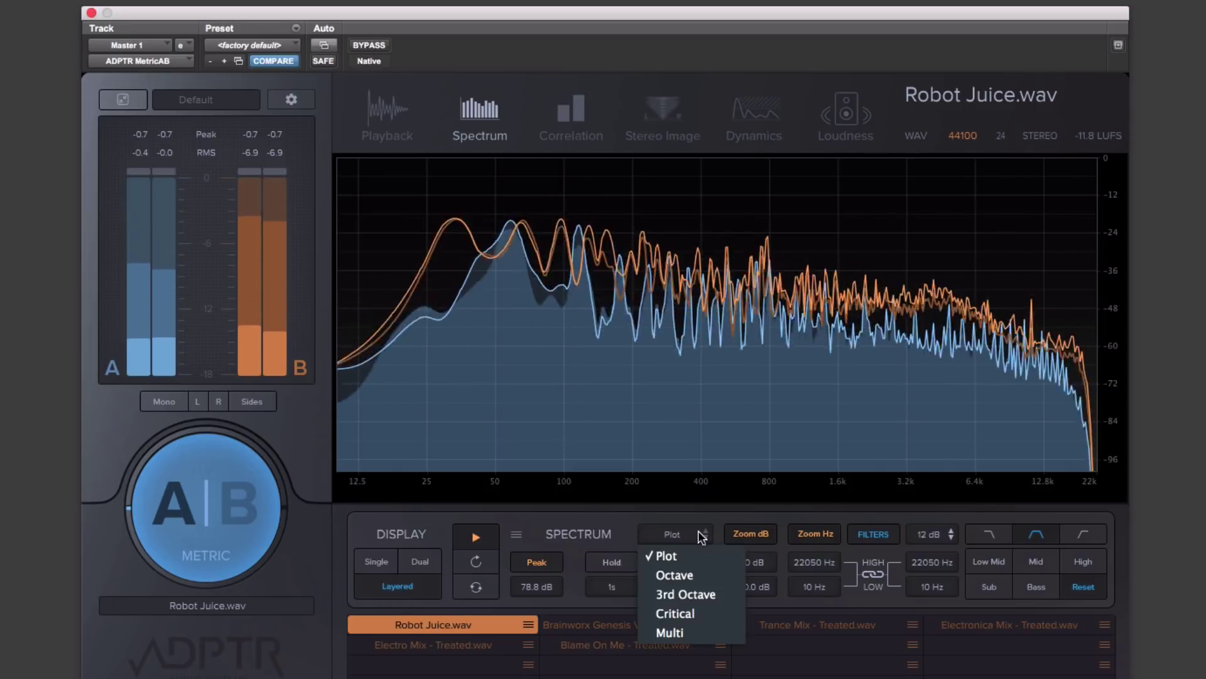
{"action": "left_click", "coordinate": [698, 593]}
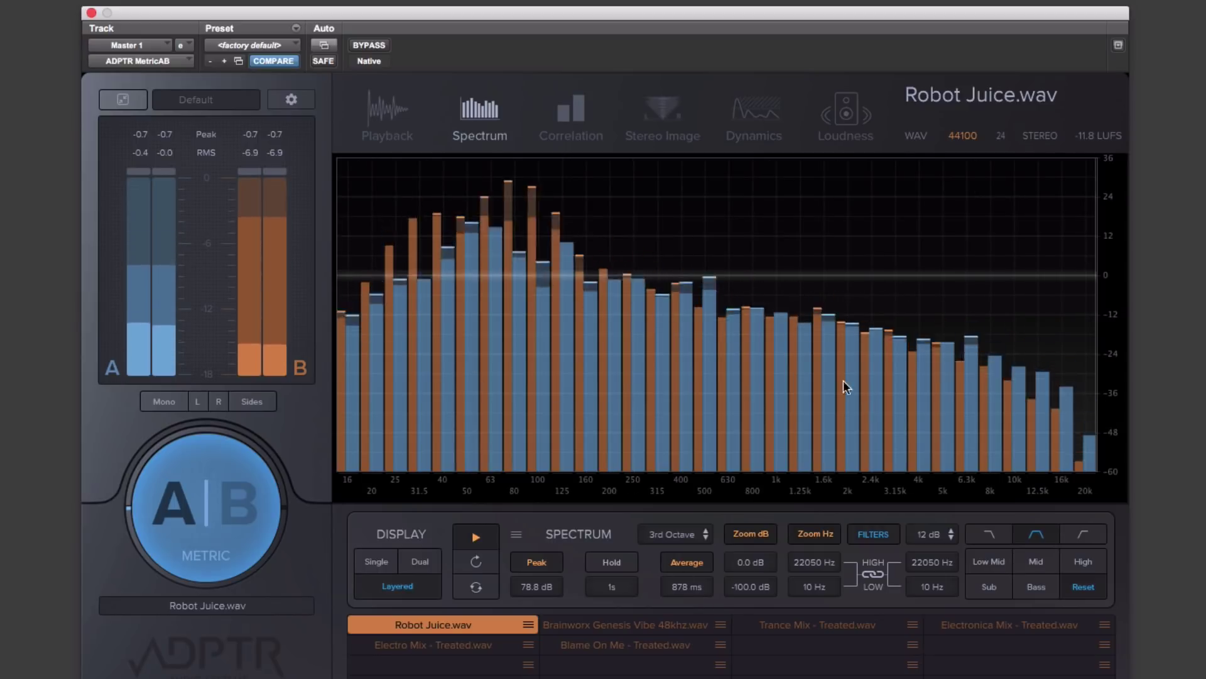
{"action": "left_click", "coordinate": [703, 535]}
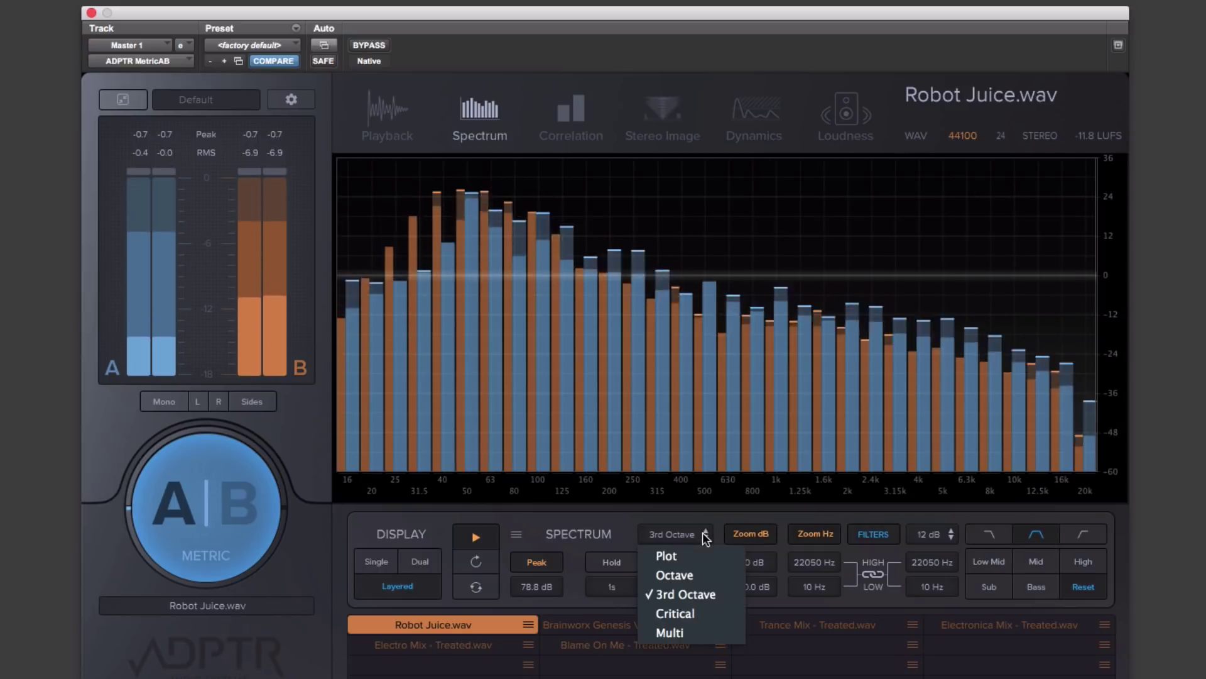
{"action": "left_click", "coordinate": [696, 573]}
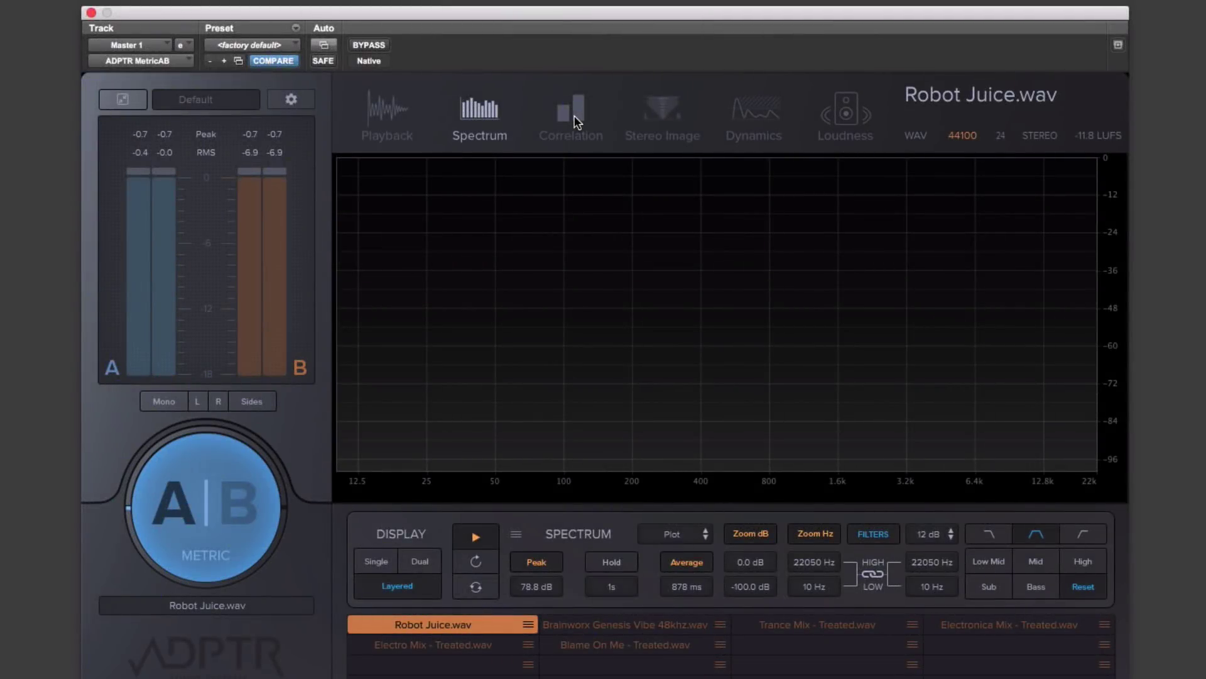
Open the Correlation view and turn on scrolling for its history graph.
{"action": "left_click", "coordinate": [573, 116]}
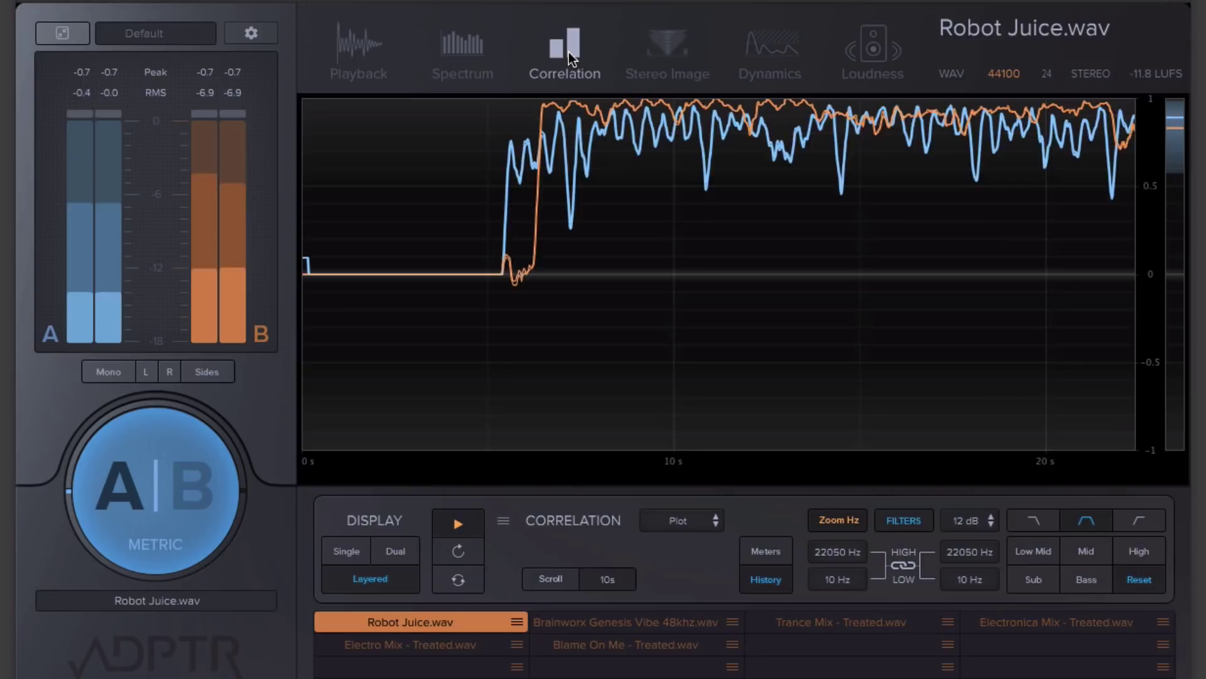
{"action": "left_click", "coordinate": [560, 575]}
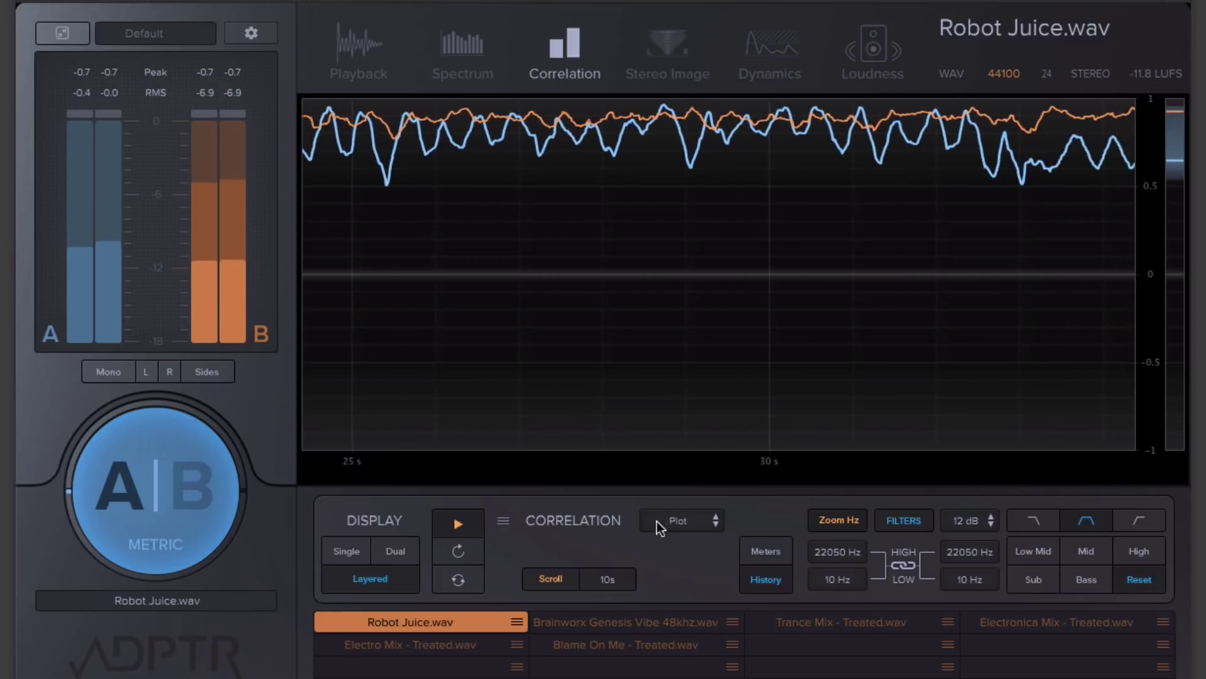
Switch the correlation display from History to Meters and change the monitored source from the mix to the reference.
{"action": "left_click", "coordinate": [763, 551]}
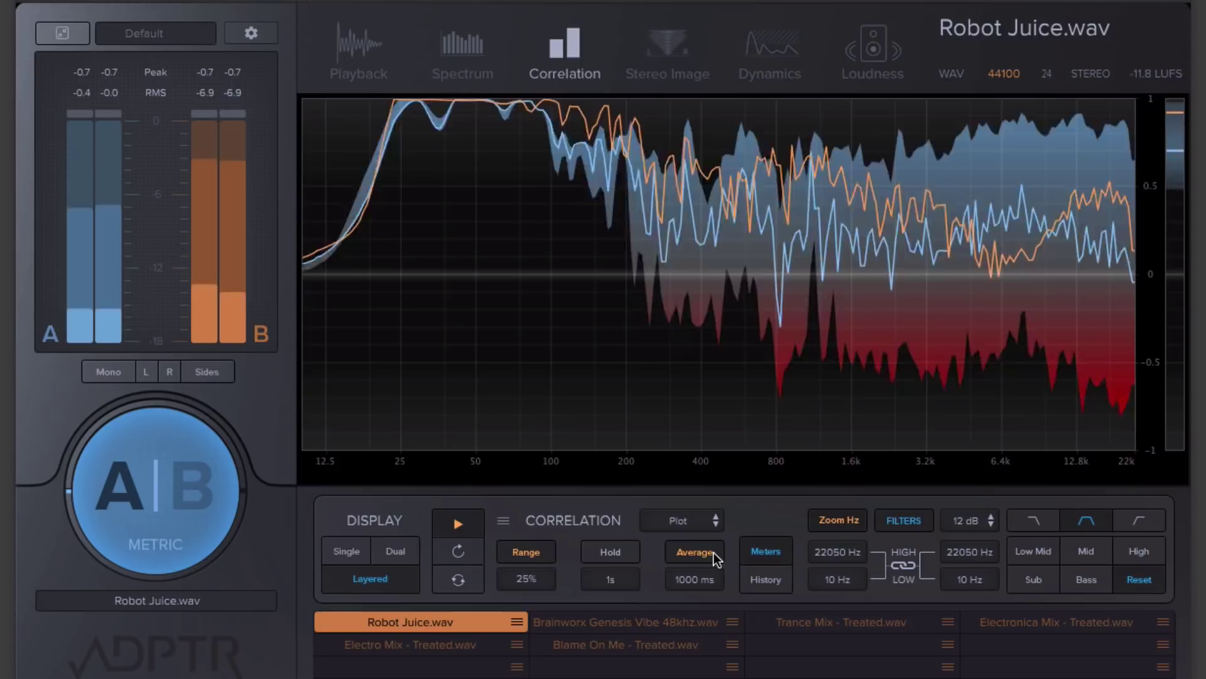
{"action": "left_click", "coordinate": [140, 486]}
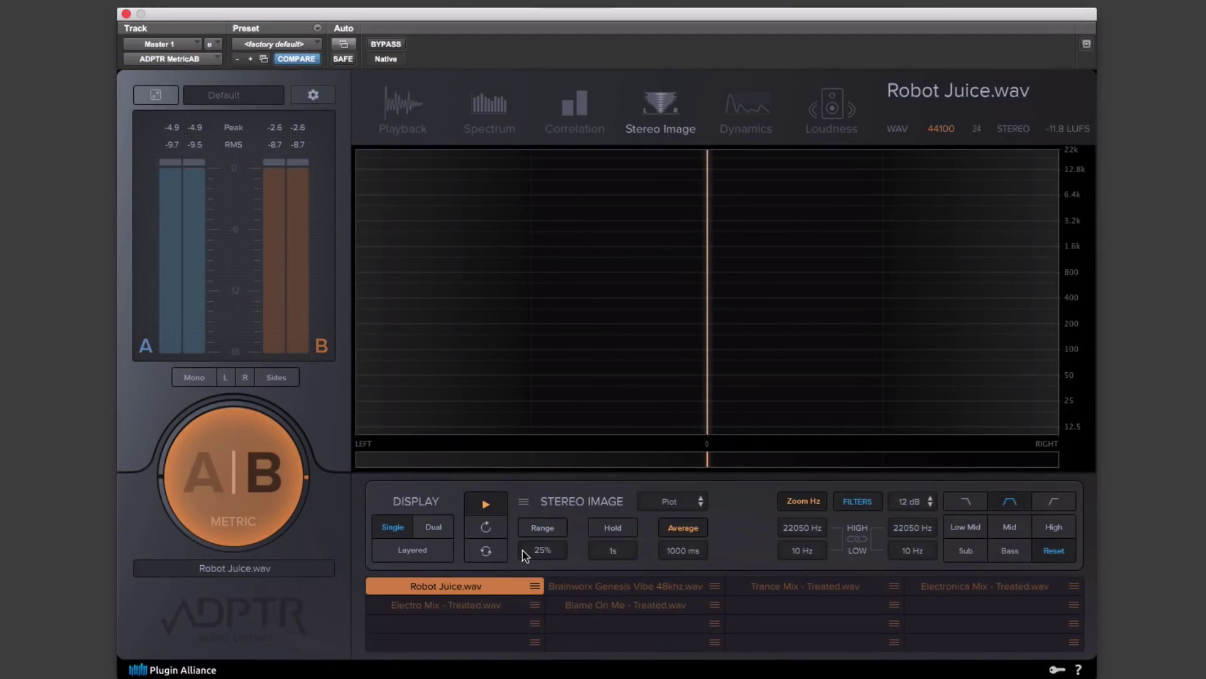
Start playback and set the Stereo Image view to 1000 ms averaging, with Range on at 24% and Hold on.
{"action": "key", "text": "space"}
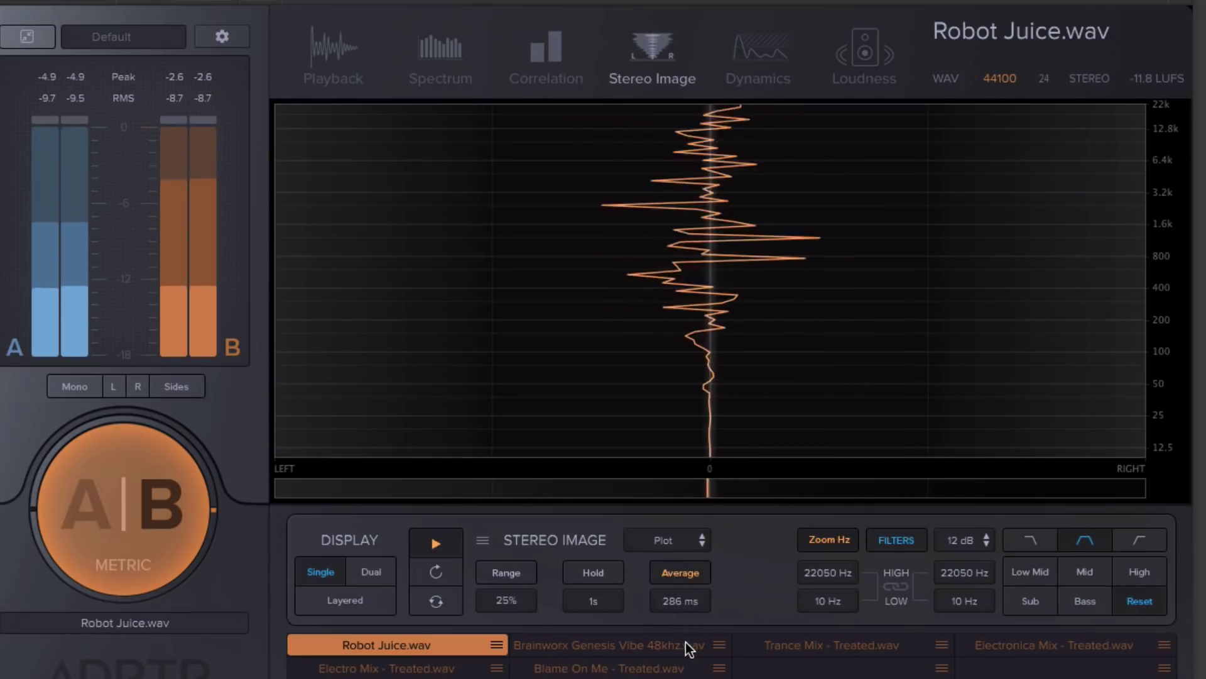
{"action": "left_click_drag", "start_coordinate": [680, 602], "coordinate": [725, 599]}
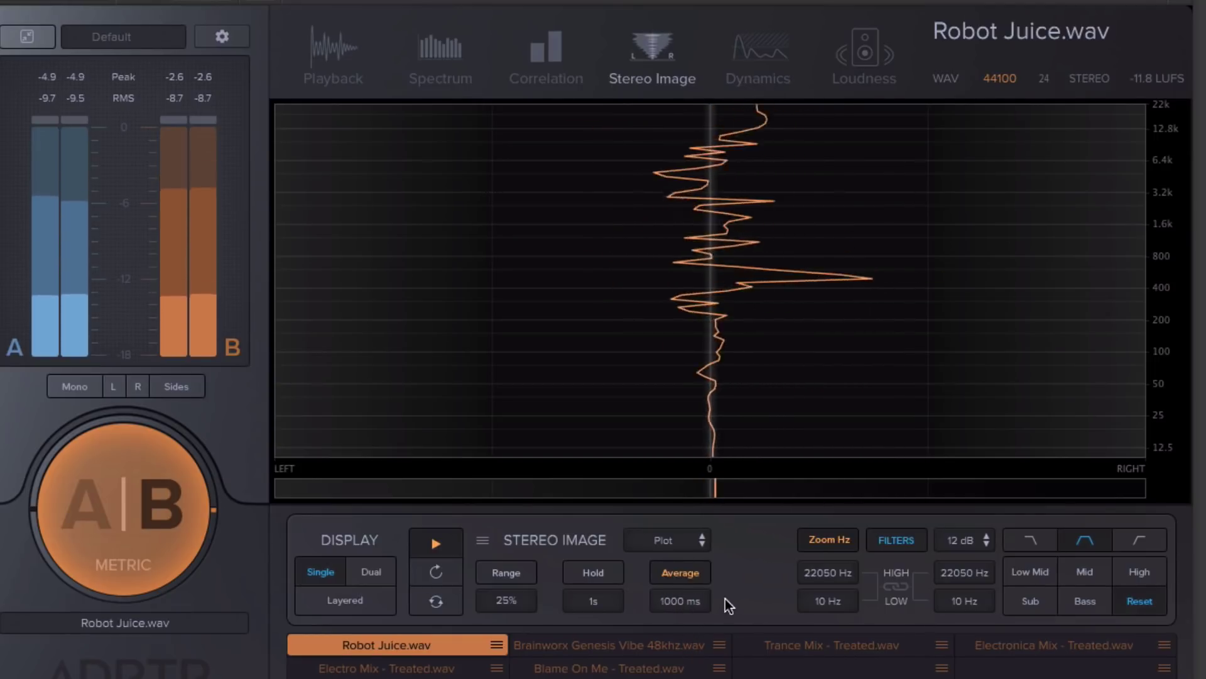
{"action": "left_click", "coordinate": [510, 576]}
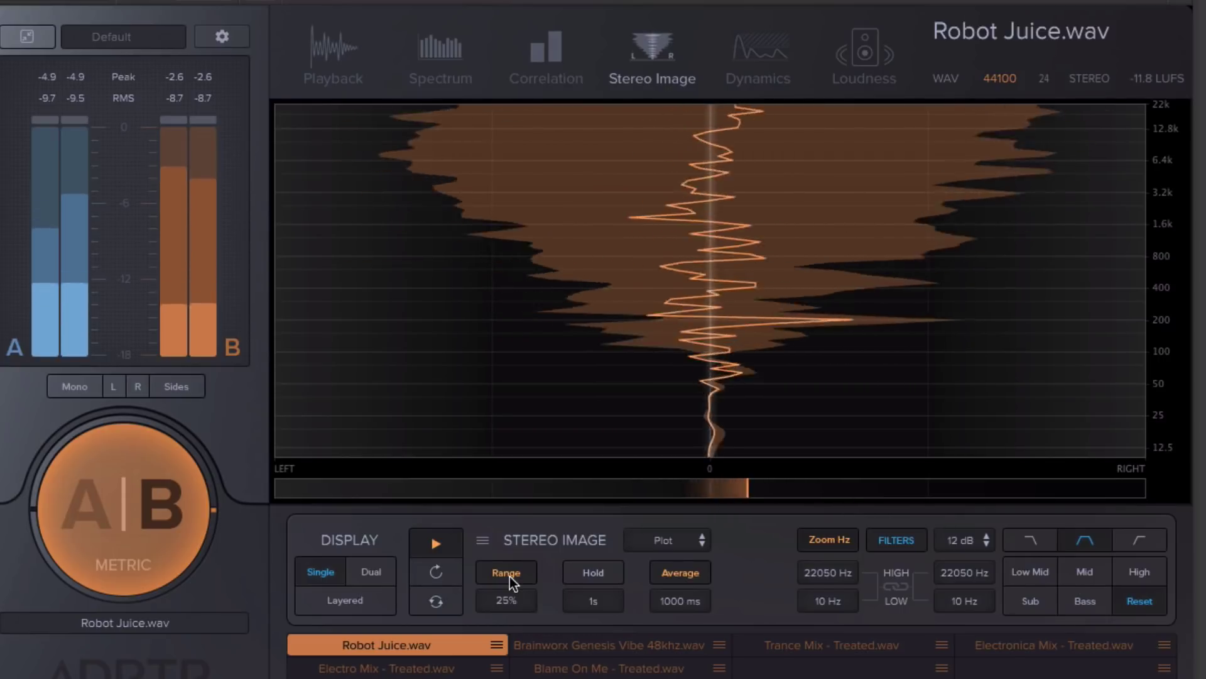
{"action": "left_click_drag", "start_coordinate": [495, 591], "coordinate": [521, 597]}
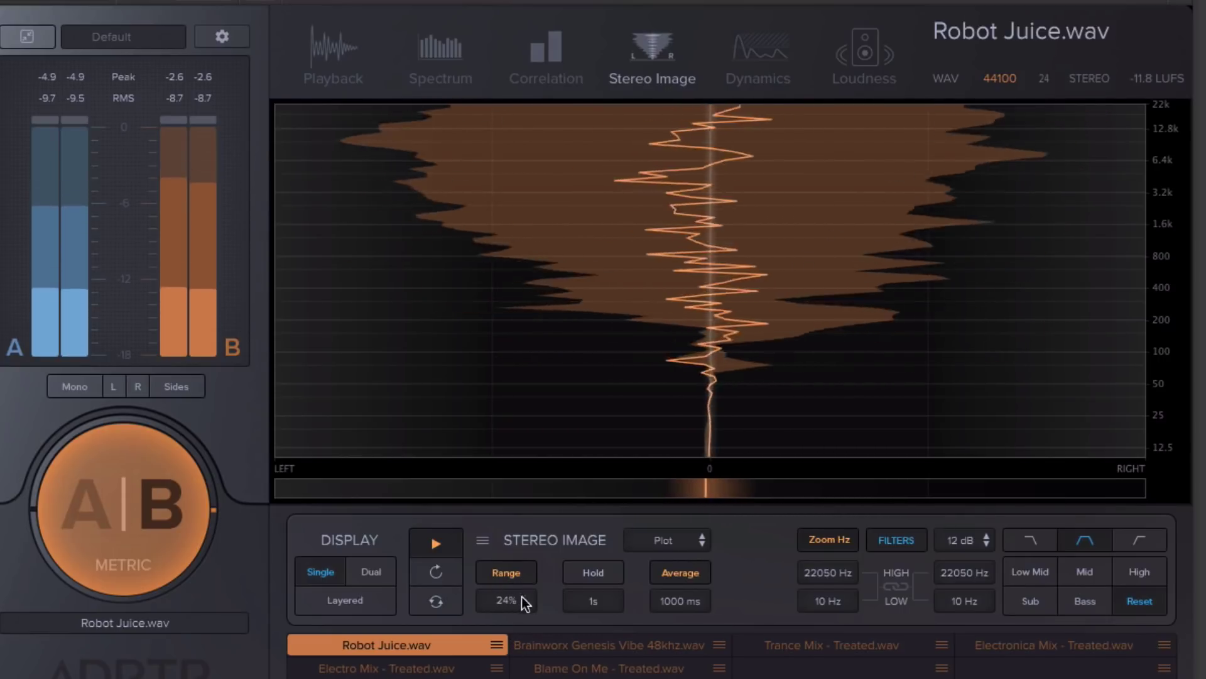
{"action": "left_click", "coordinate": [591, 575]}
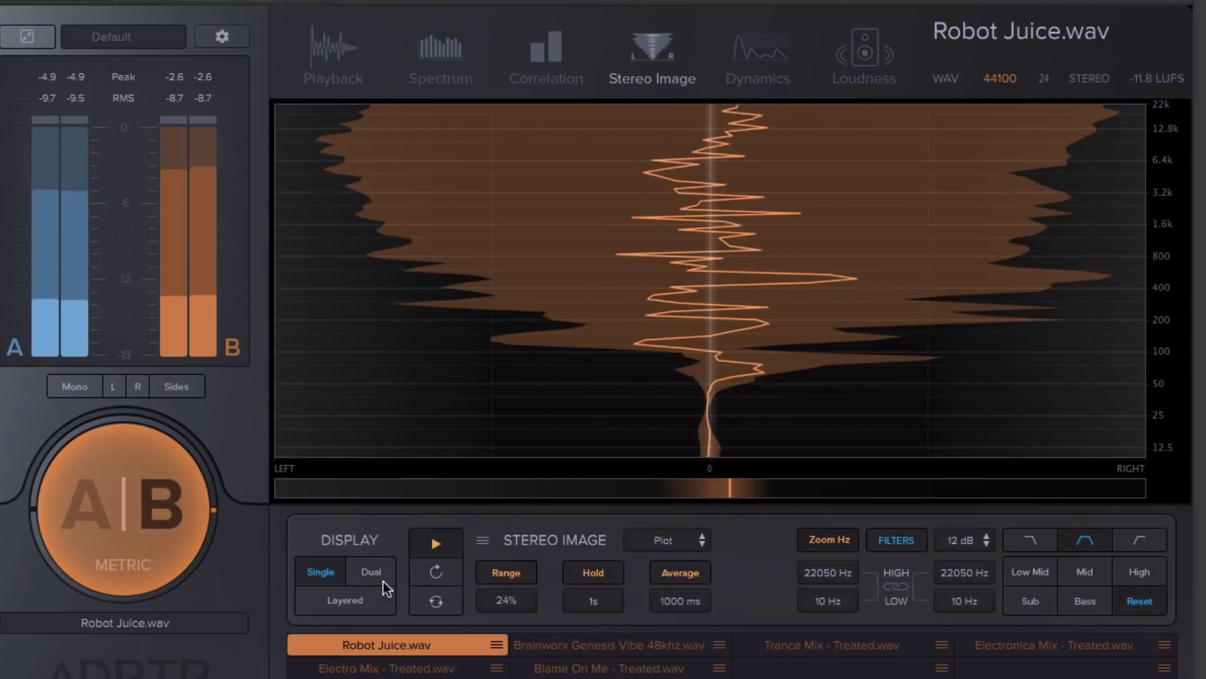
Show the stereo image in the Layered display, try the Octave style, and return to Plot.
{"action": "left_click", "coordinate": [354, 603]}
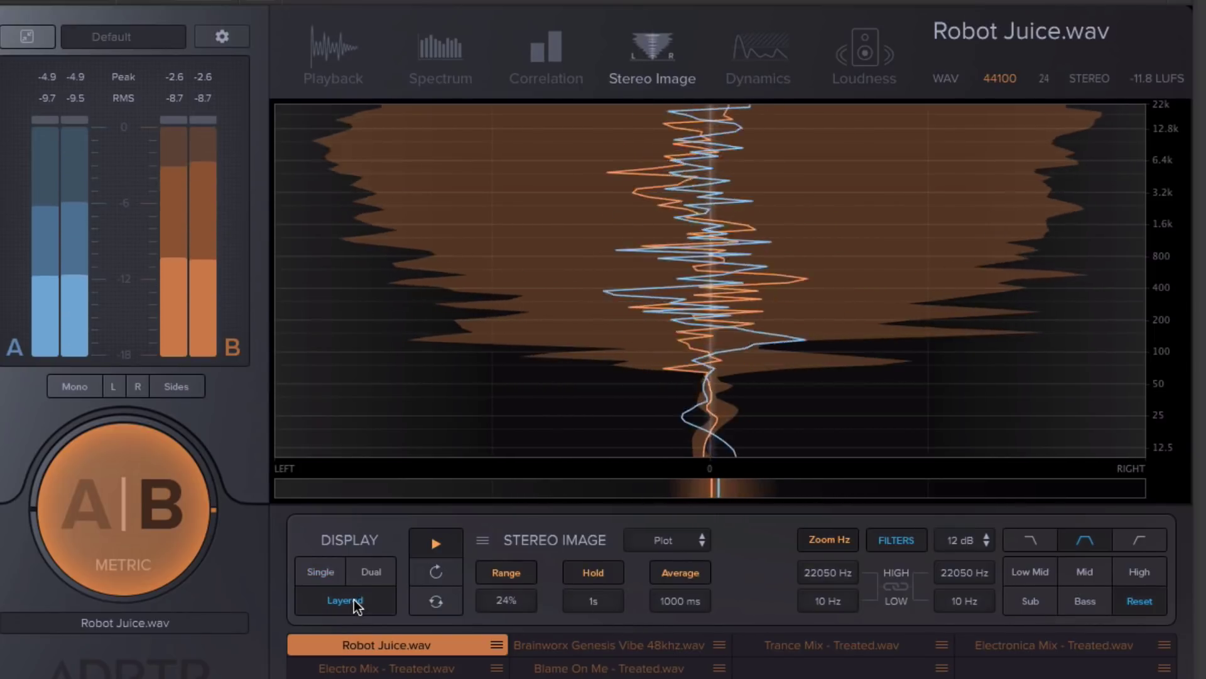
{"action": "left_click", "coordinate": [687, 539]}
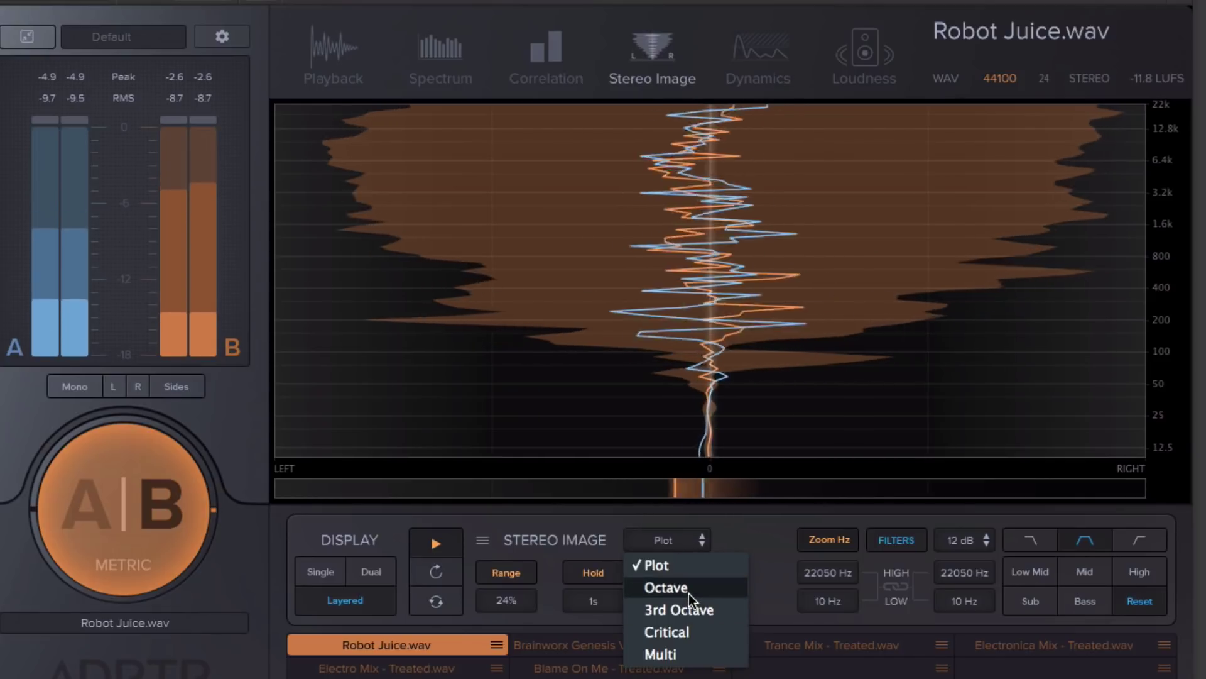
{"action": "left_click", "coordinate": [689, 591]}
{"action": "left_click", "coordinate": [695, 542]}
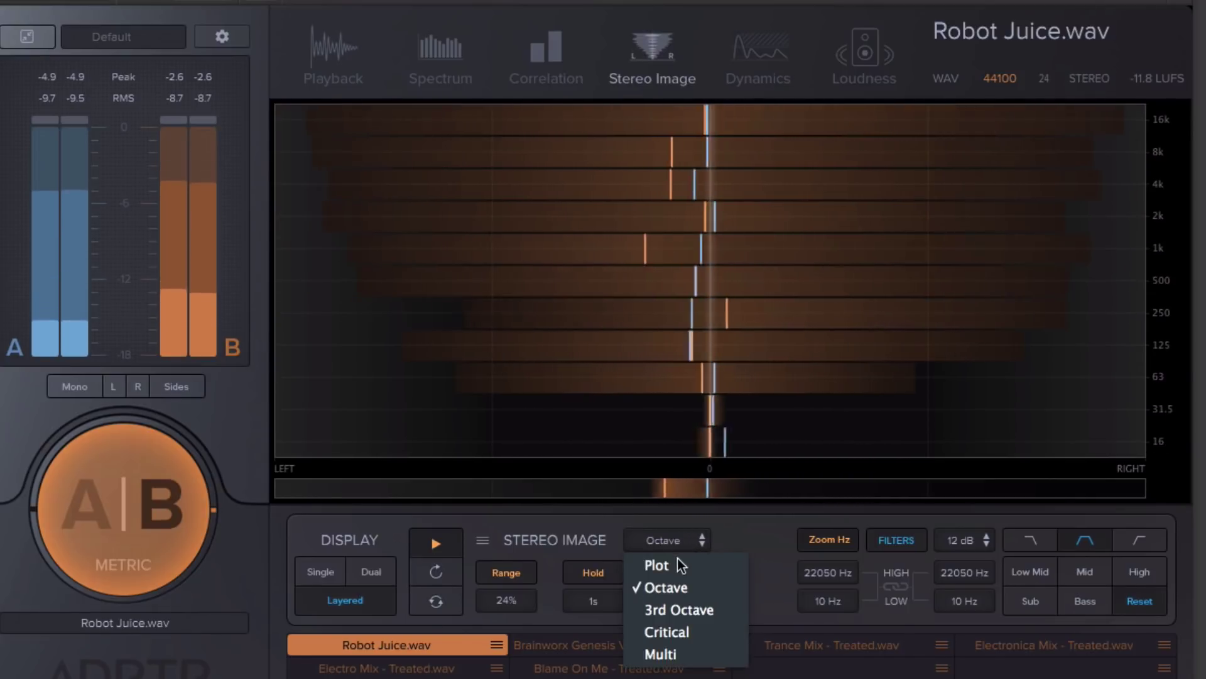
{"action": "left_click", "coordinate": [679, 566]}
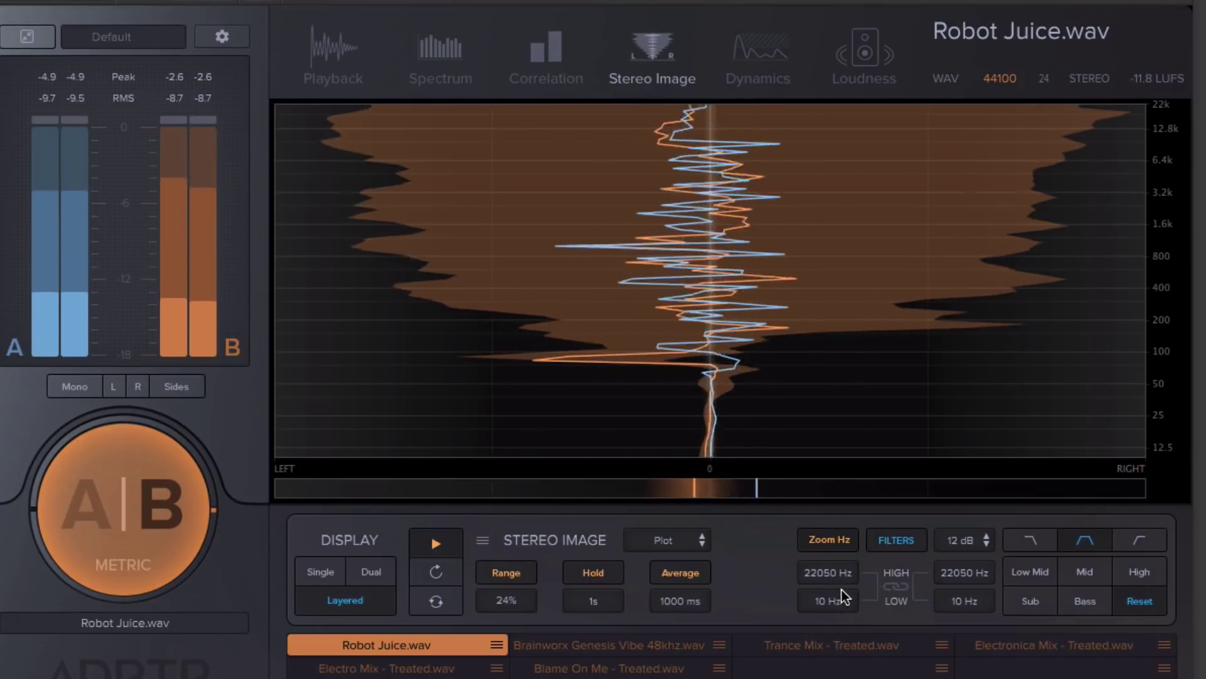
Zoom the display's low limit to 495 Hz, link zoom and filter, raise the shared low limit to 532 Hz, and reset it.
{"action": "left_click_drag", "start_coordinate": [834, 601], "coordinate": [832, 571]}
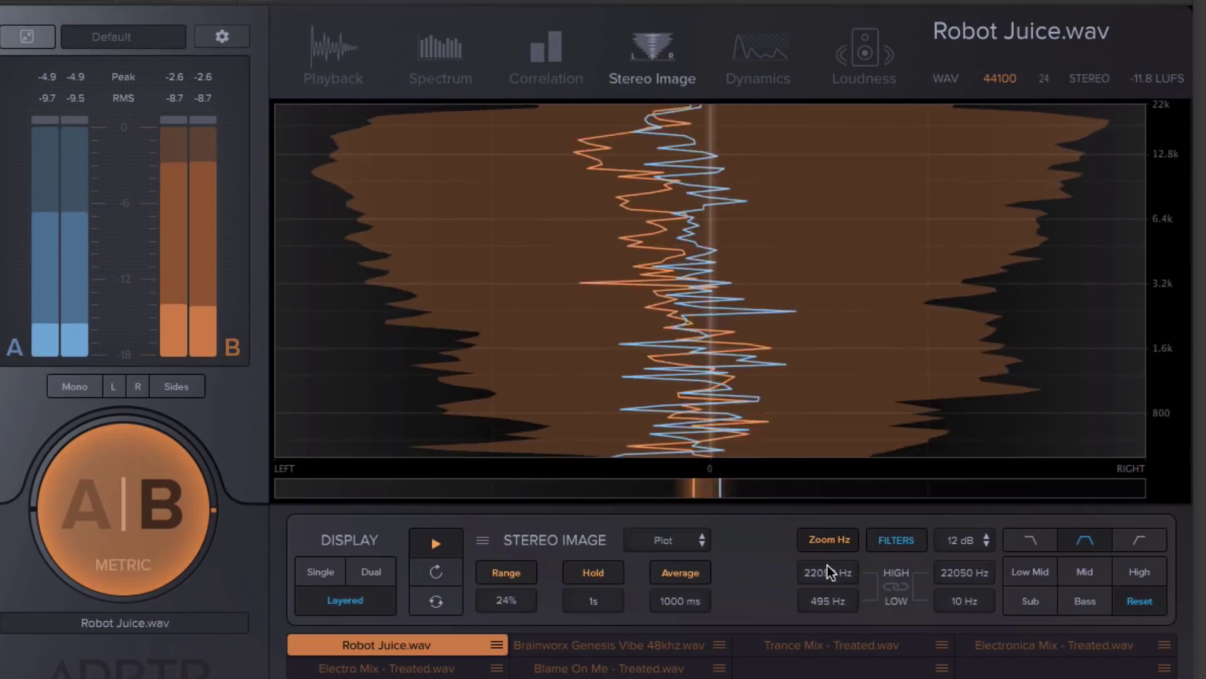
{"action": "left_click", "coordinate": [894, 586]}
{"action": "left_click_drag", "start_coordinate": [957, 602], "coordinate": [957, 560]}
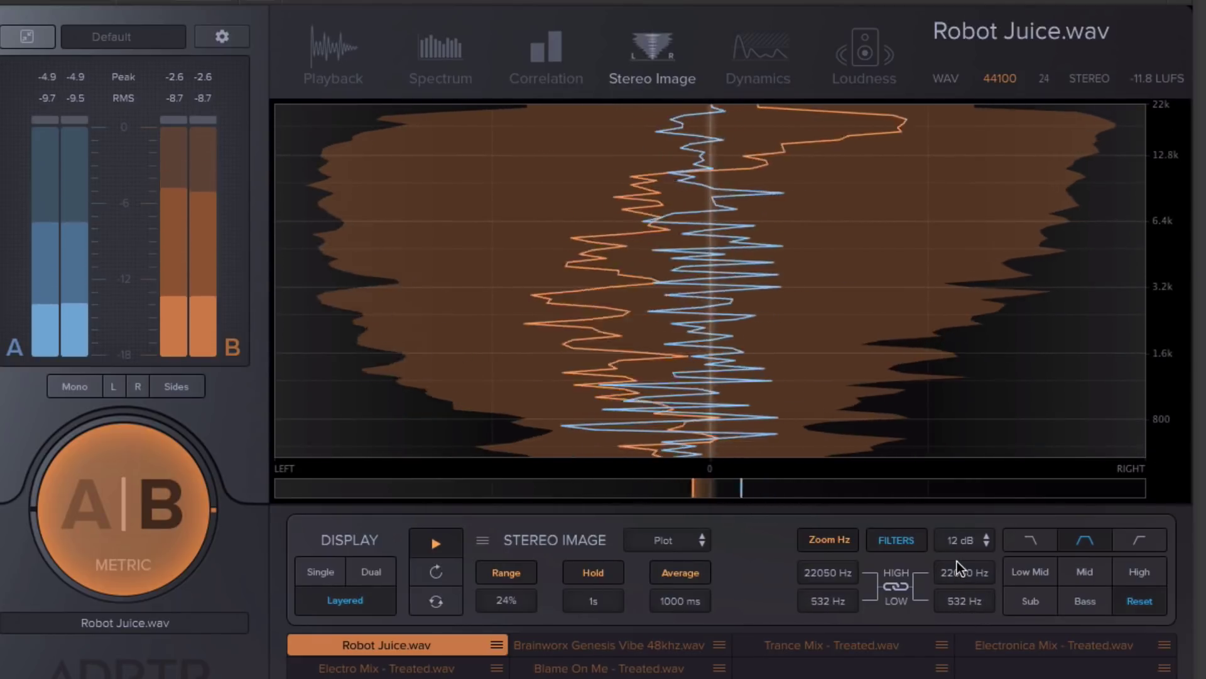
{"action": "double_click", "coordinate": [959, 593]}
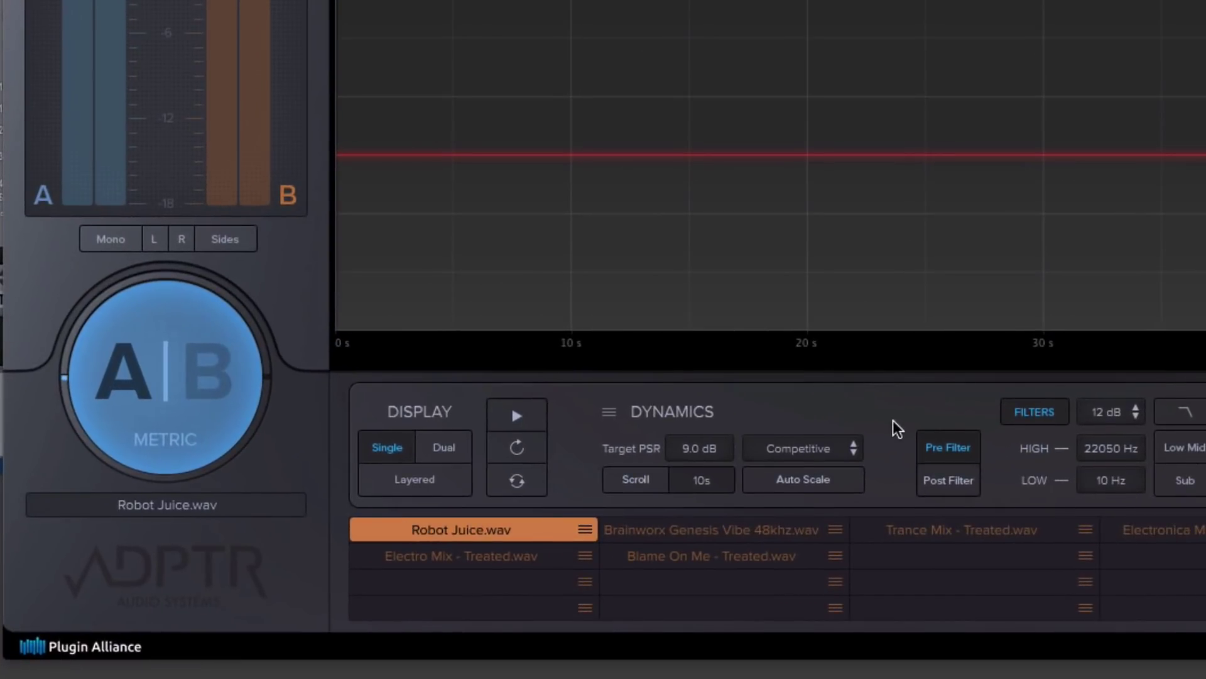
Try the High Dynamic, Crushed and Loud target PSR presets in the Dynamics view.
{"action": "left_click", "coordinate": [836, 447]}
{"action": "left_click", "coordinate": [824, 599]}
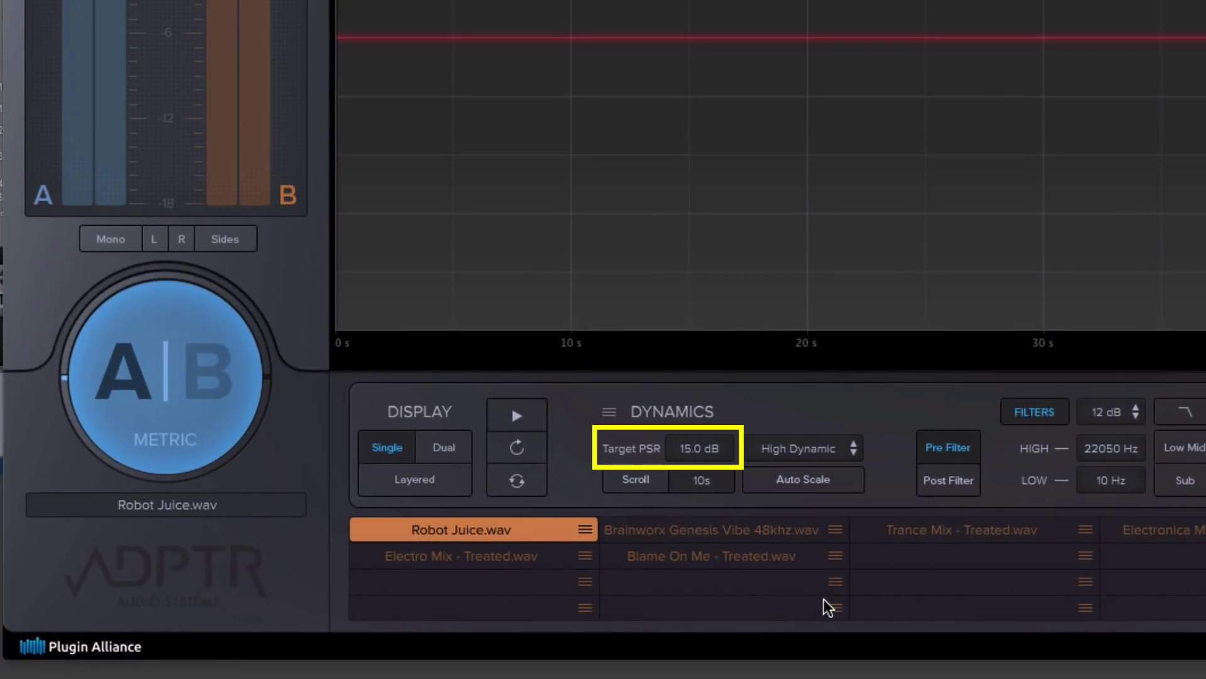
{"action": "left_click", "coordinate": [836, 447]}
{"action": "left_click", "coordinate": [815, 471]}
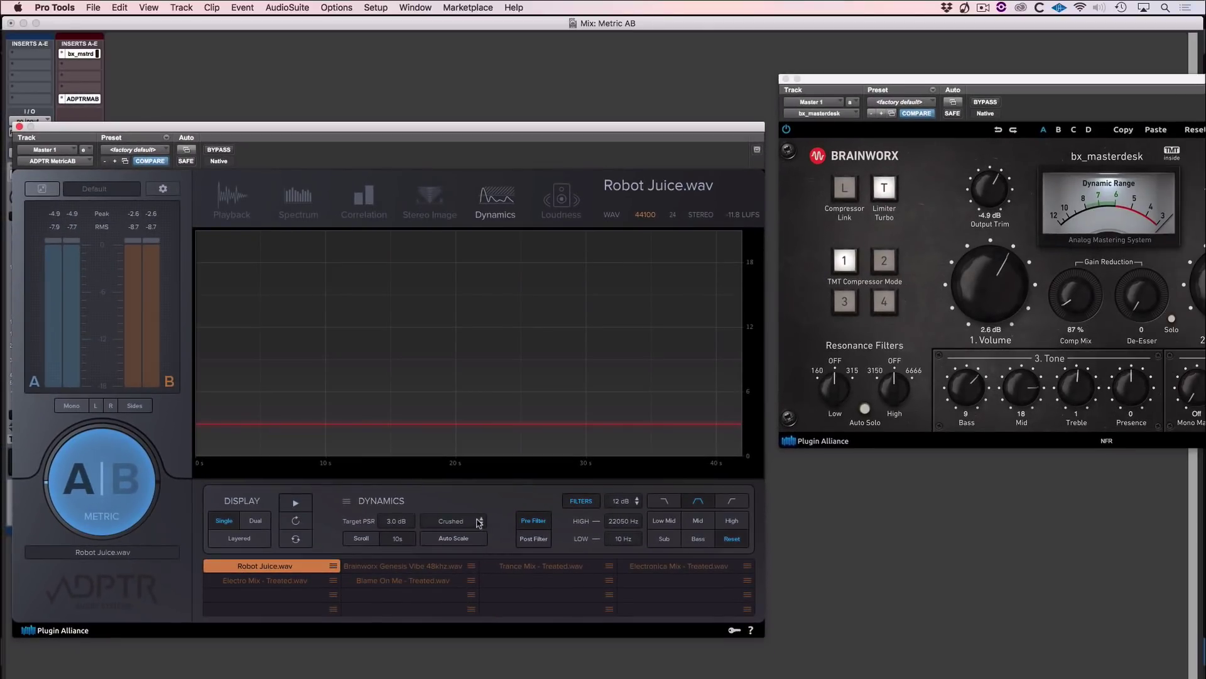
{"action": "left_click", "coordinate": [479, 522]}
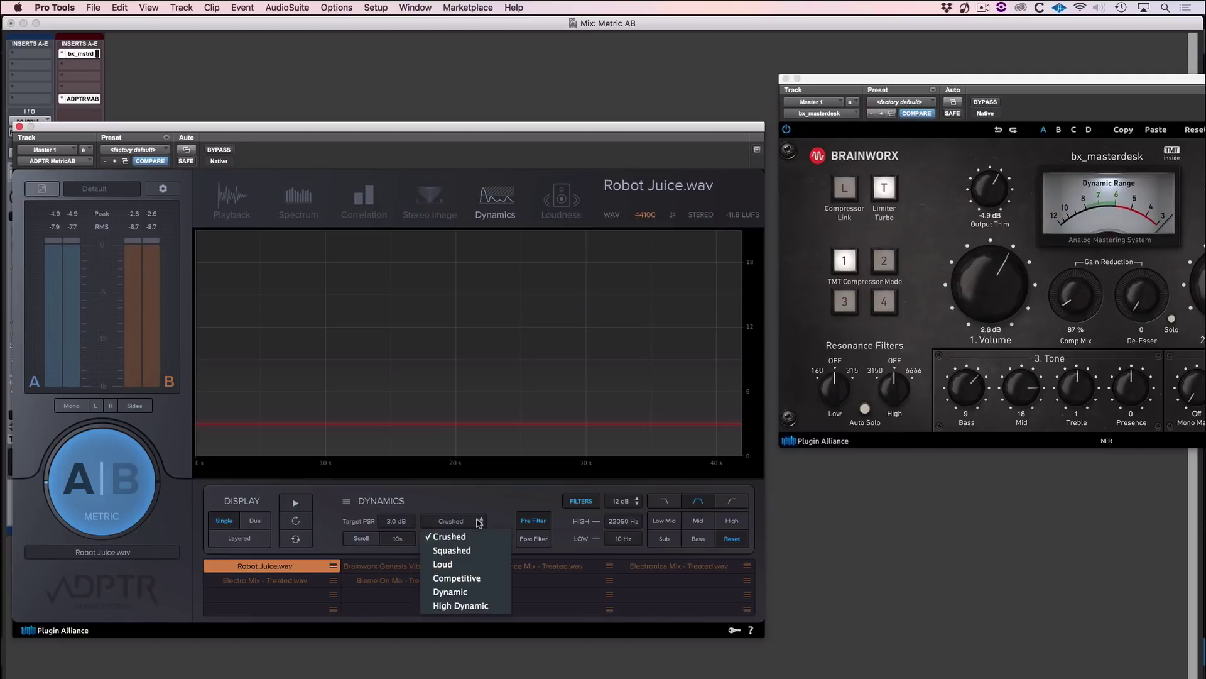
{"action": "left_click", "coordinate": [483, 592]}
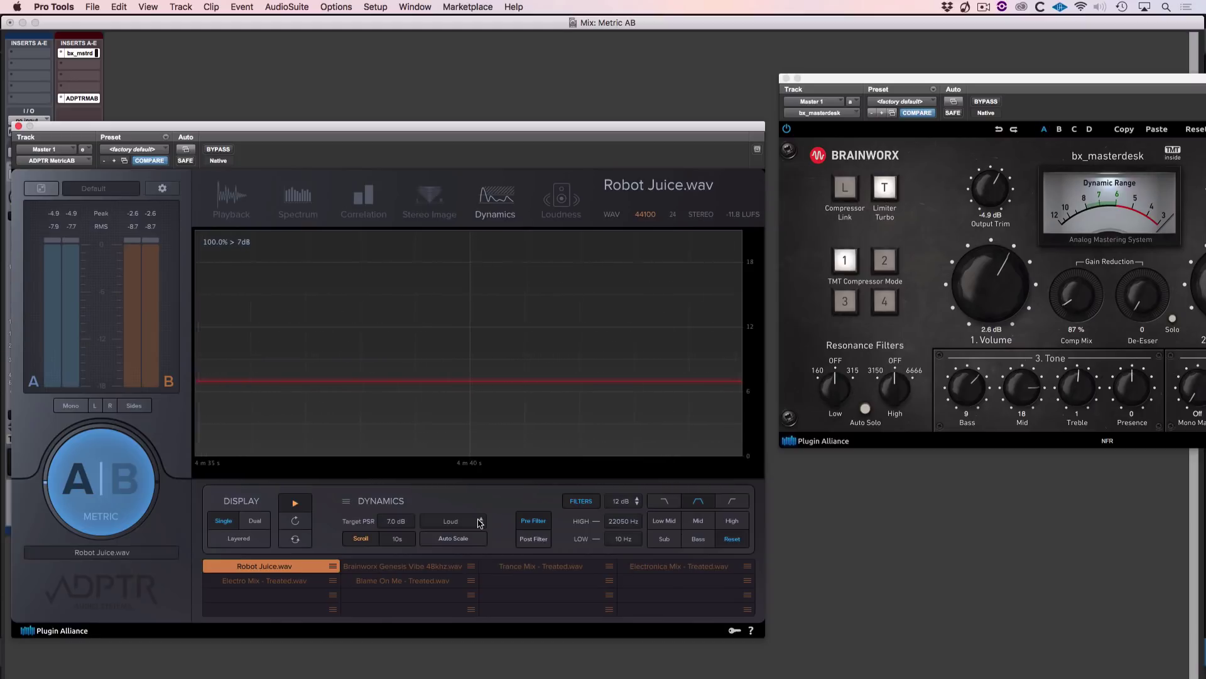
Set the target PSR preset to Dynamic at 12.0 dB and compare the dynamics of the reference and the mix against it.
{"action": "left_click", "coordinate": [480, 522]}
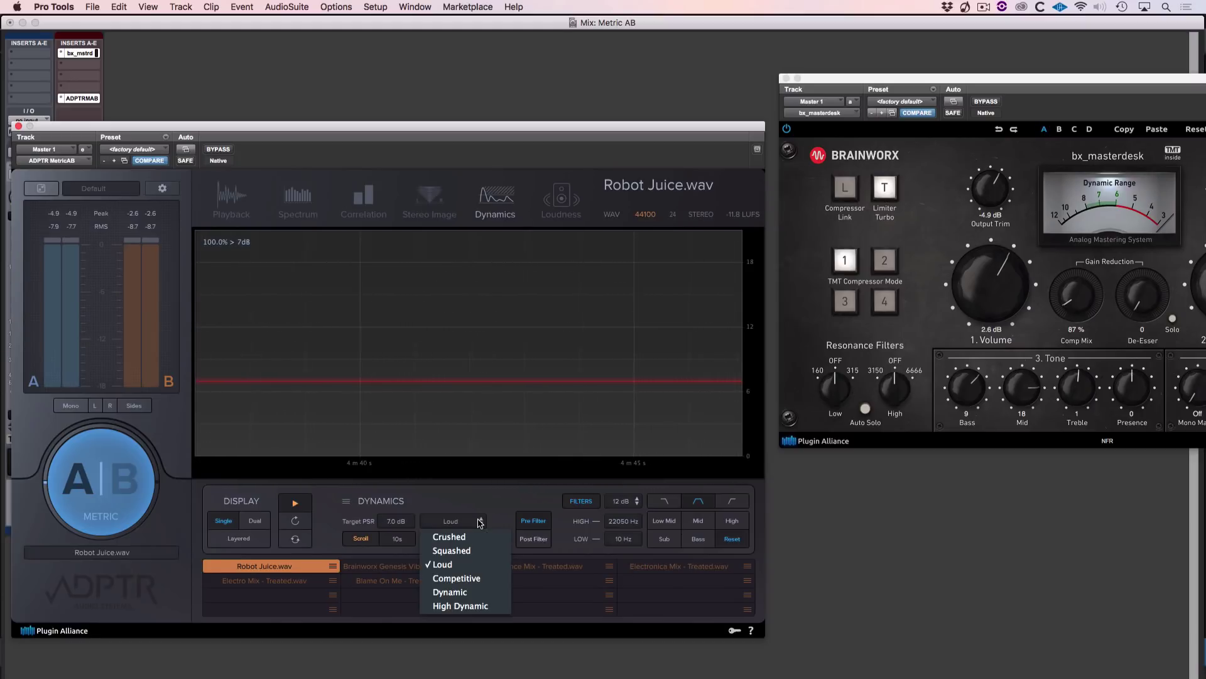
{"action": "left_click", "coordinate": [452, 592]}
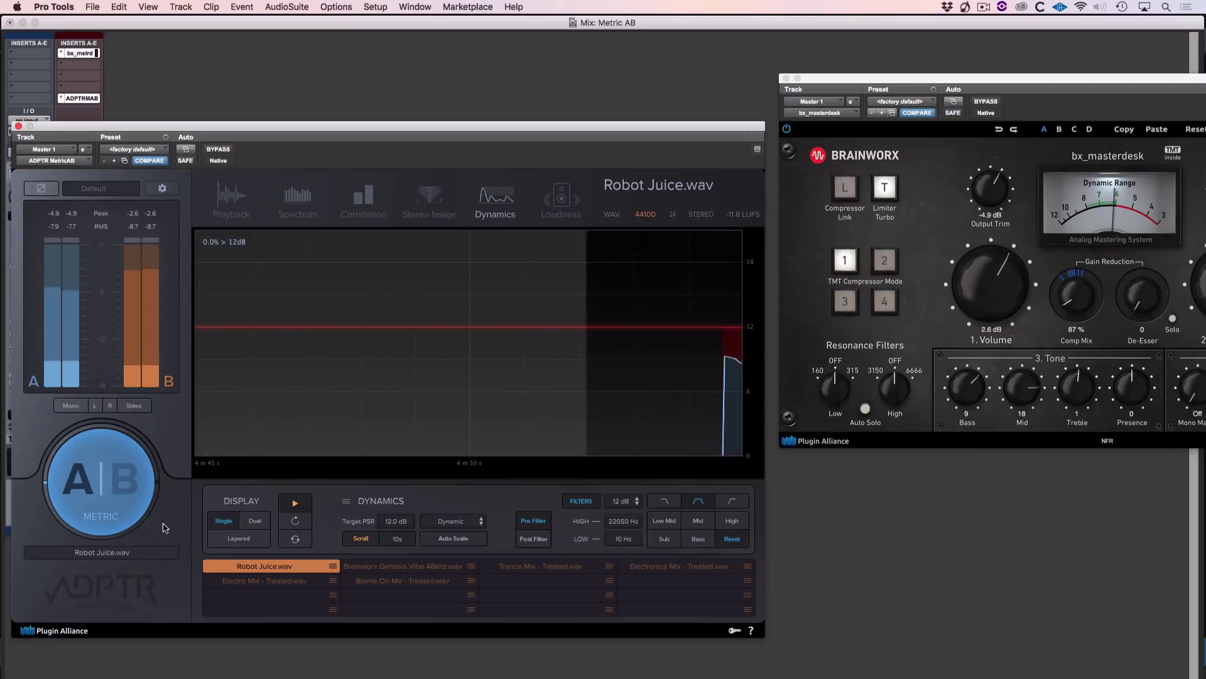
{"action": "left_click", "coordinate": [98, 493]}
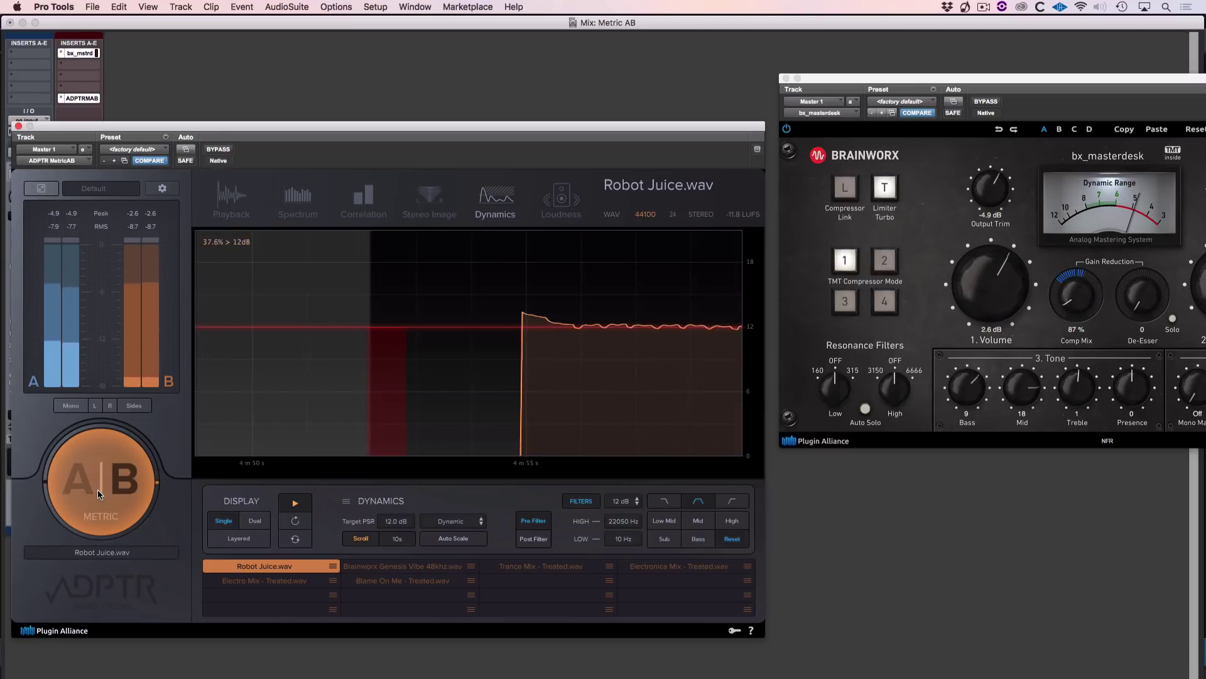
{"action": "left_click", "coordinate": [97, 494]}
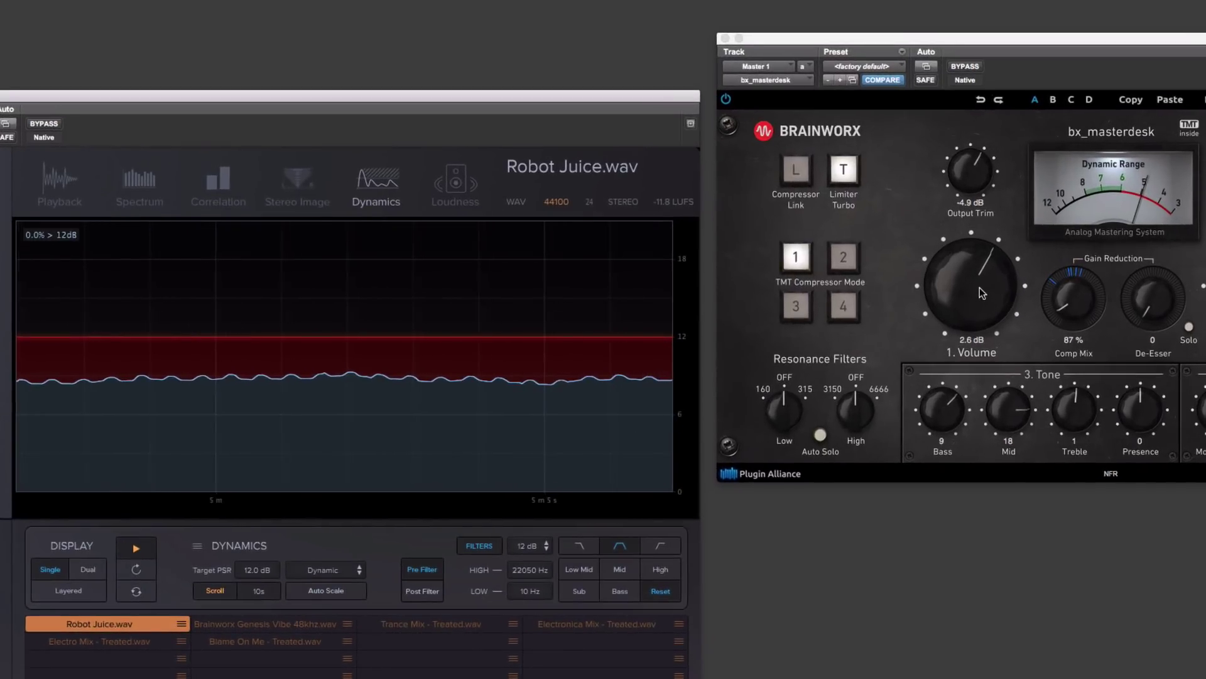
Lower the bx_masterdesk Volume to -1.5 dB to bring the mix's dynamics up to the target PSR line.
{"action": "left_click", "coordinate": [978, 292]}
{"action": "left_click_drag", "start_coordinate": [975, 293], "coordinate": [977, 310]}
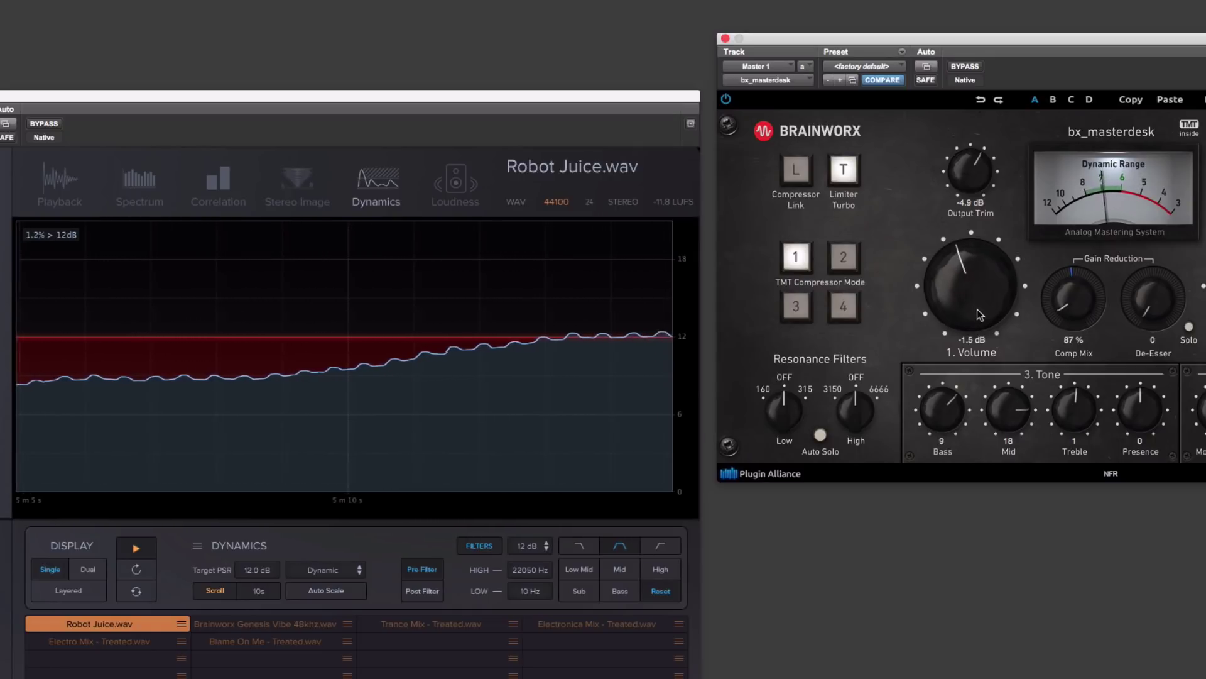
{"action": "left_click_drag", "start_coordinate": [977, 309], "coordinate": [978, 307]}
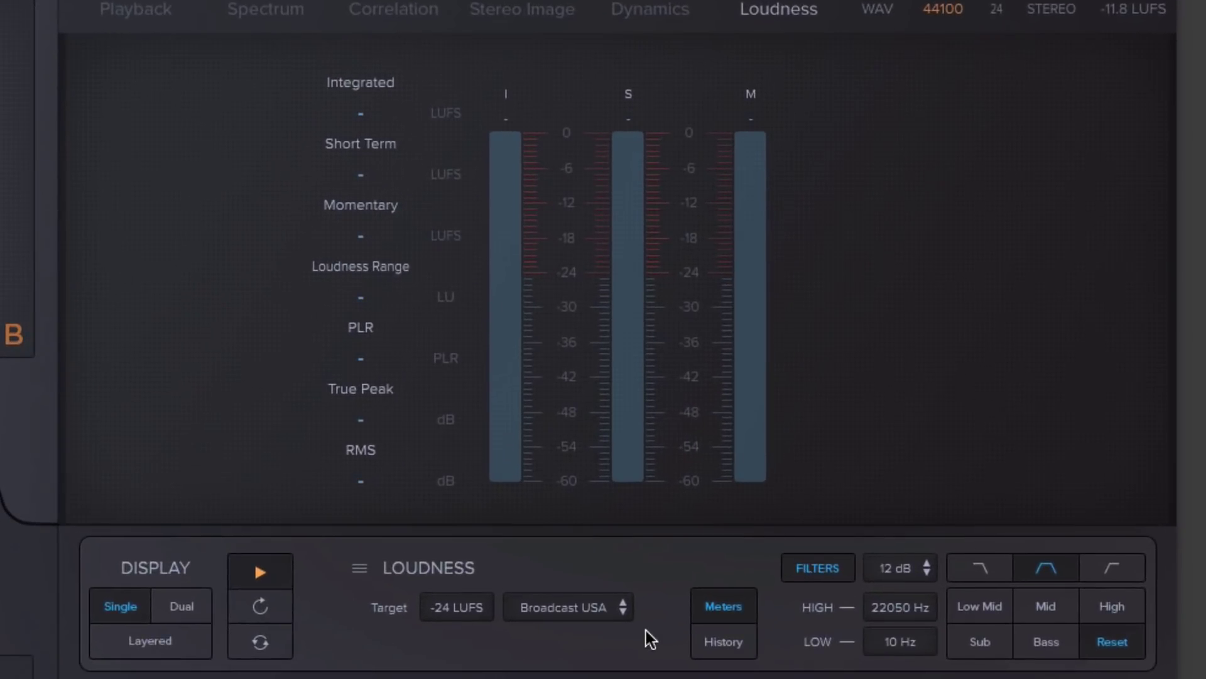
Review the loudness target presets and compare the playing mix and reference on the Dual loudness meters.
{"action": "left_click", "coordinate": [602, 614]}
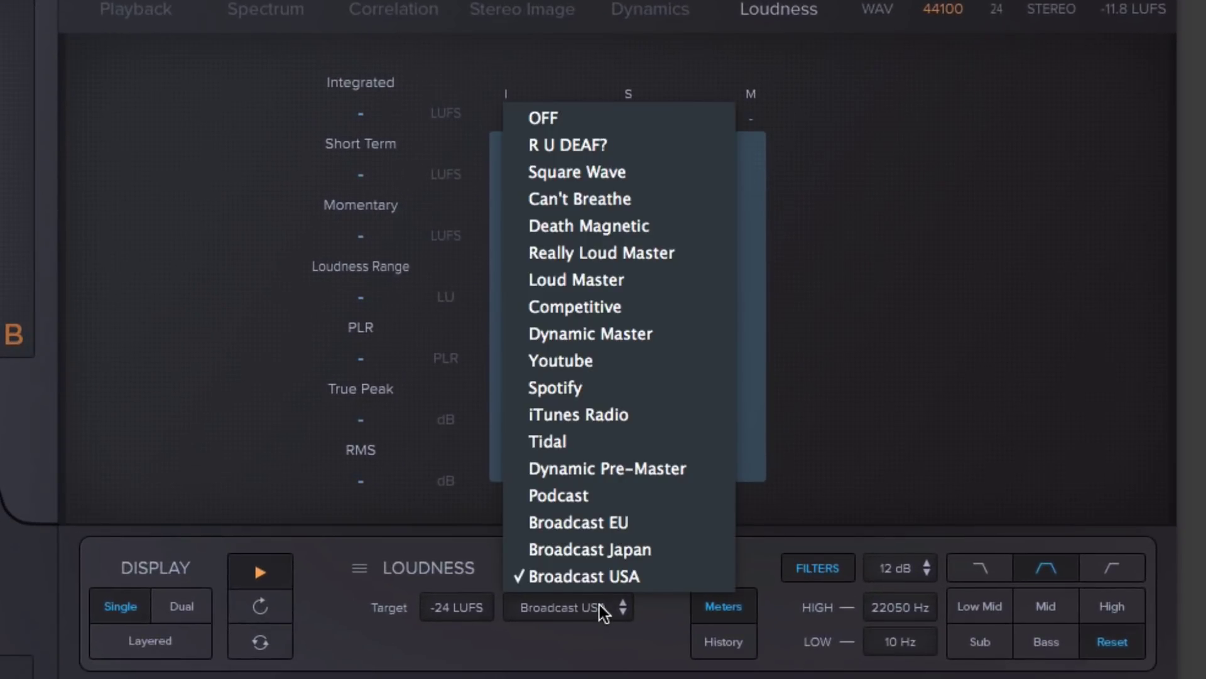
{"action": "left_click", "coordinate": [596, 437]}
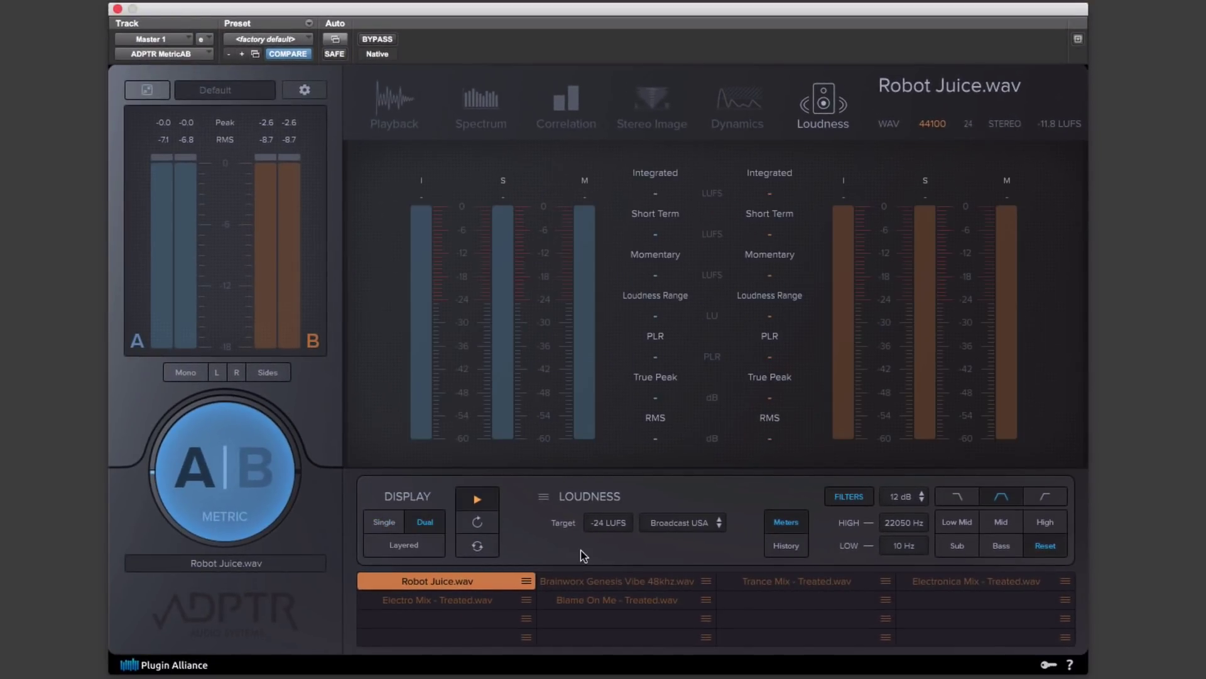
{"action": "key", "text": "space"}
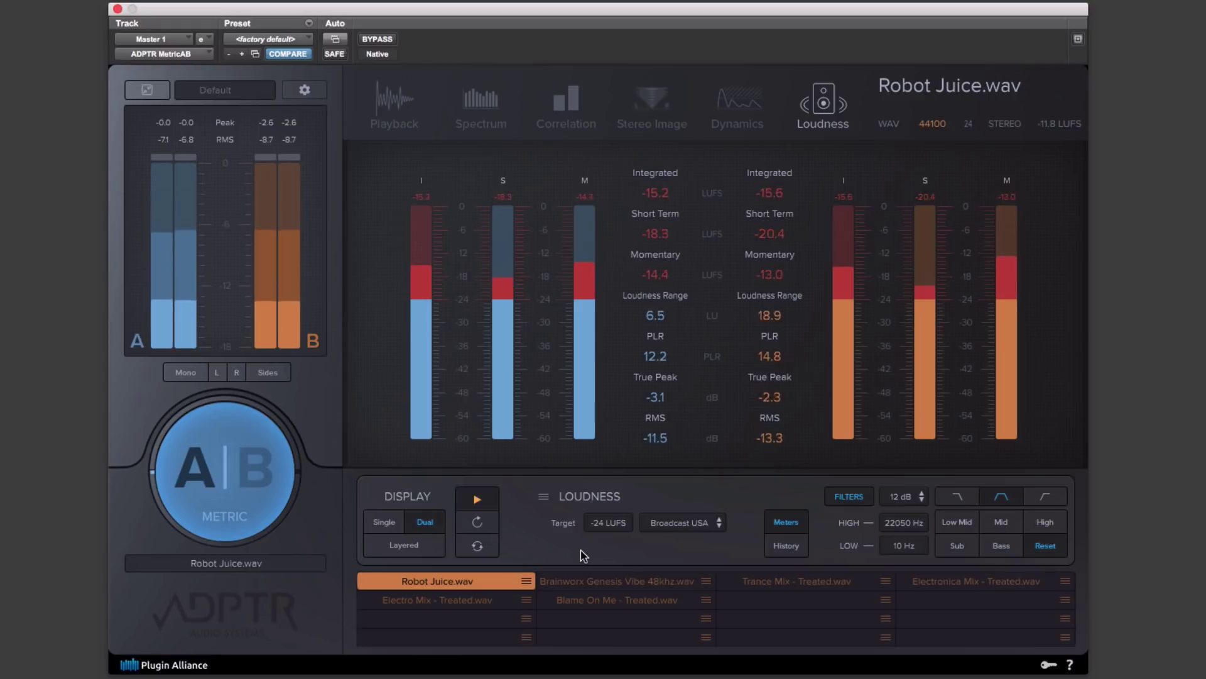
{"action": "left_click", "coordinate": [197, 493]}
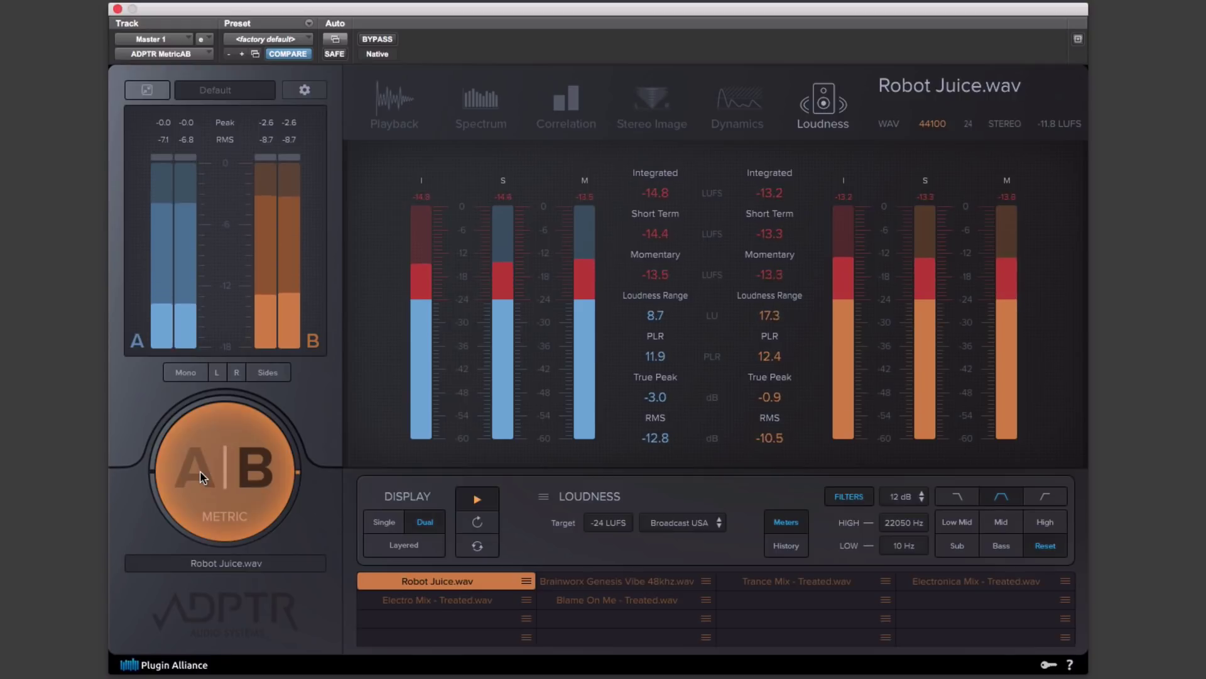
{"action": "left_click", "coordinate": [197, 493]}
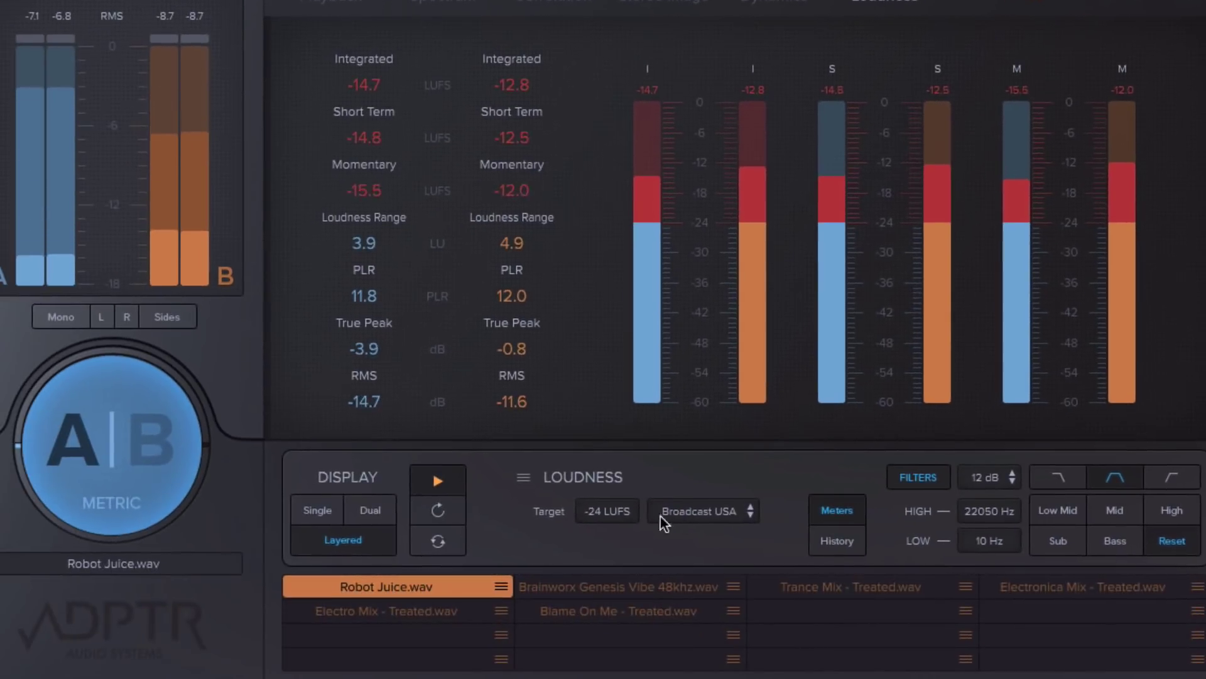
Set the loudness target to the Youtube preset at -13 LUFS.
{"action": "left_click", "coordinate": [660, 516]}
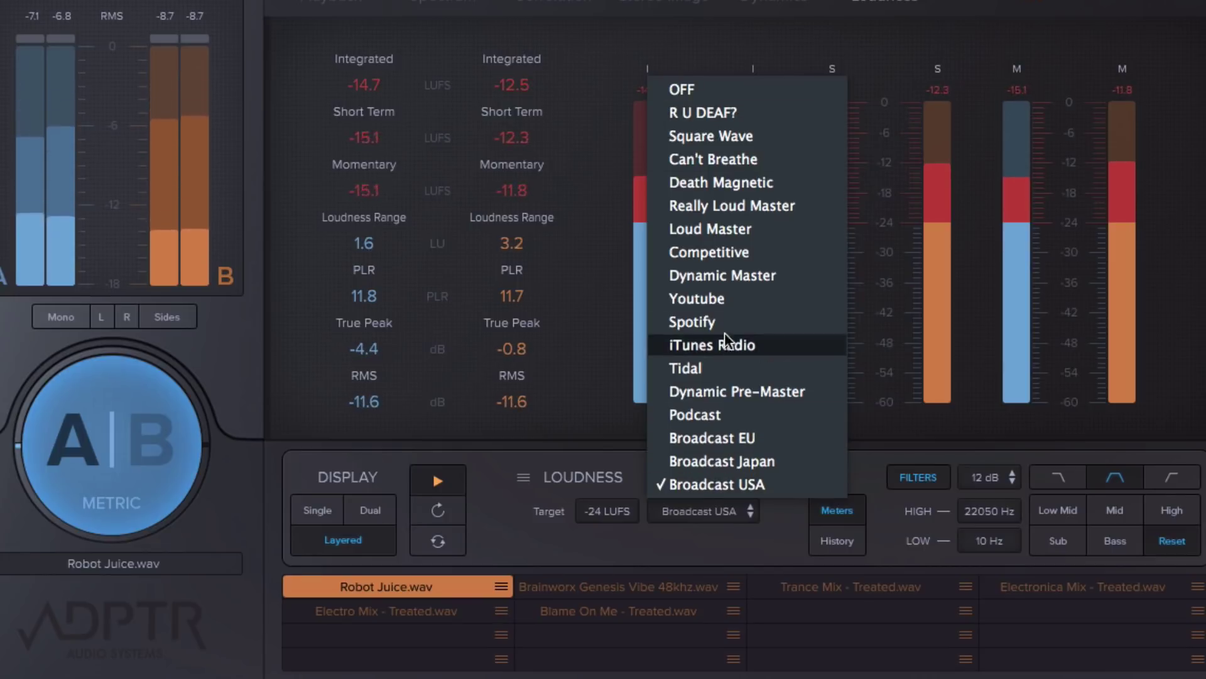
{"action": "left_click", "coordinate": [704, 299]}
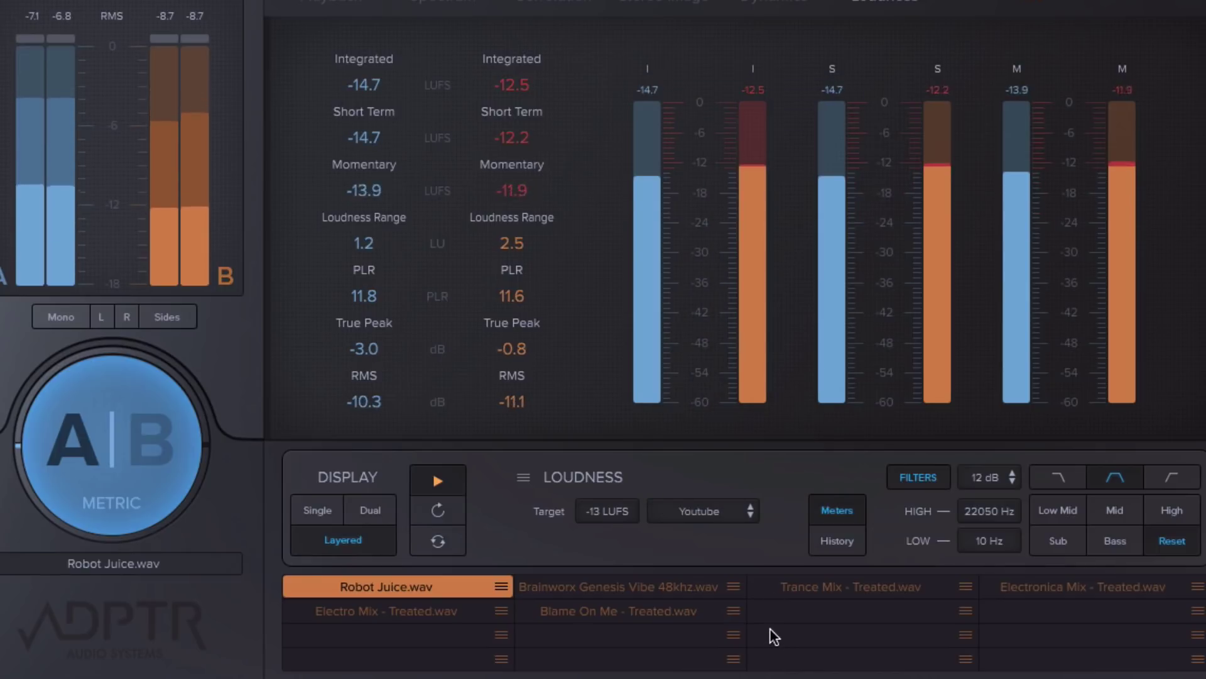